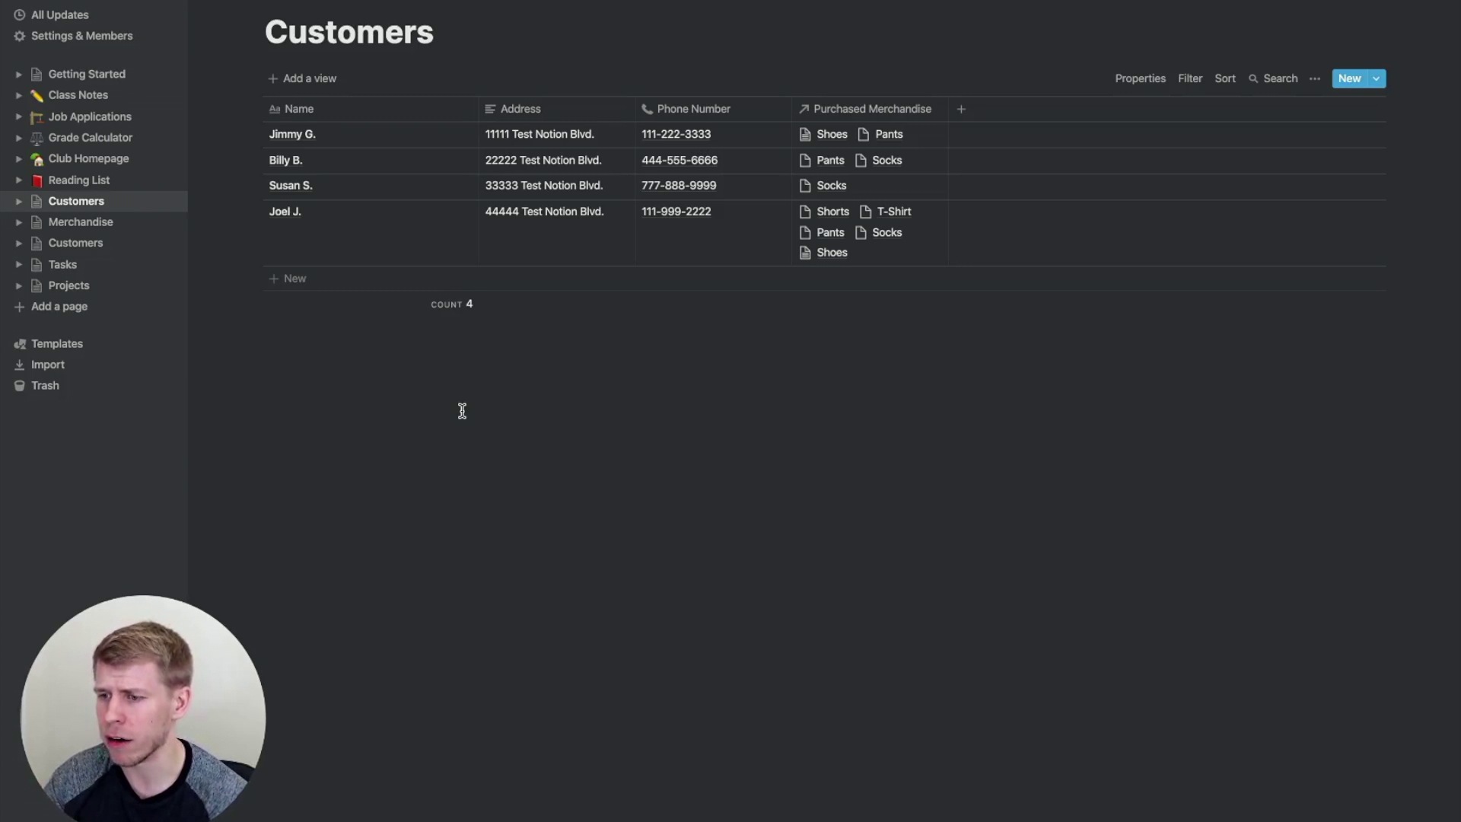
- After checking Merchandise prices, add a Rollup property named 'Price of Transaction' to Customers
left_click(110, 224)
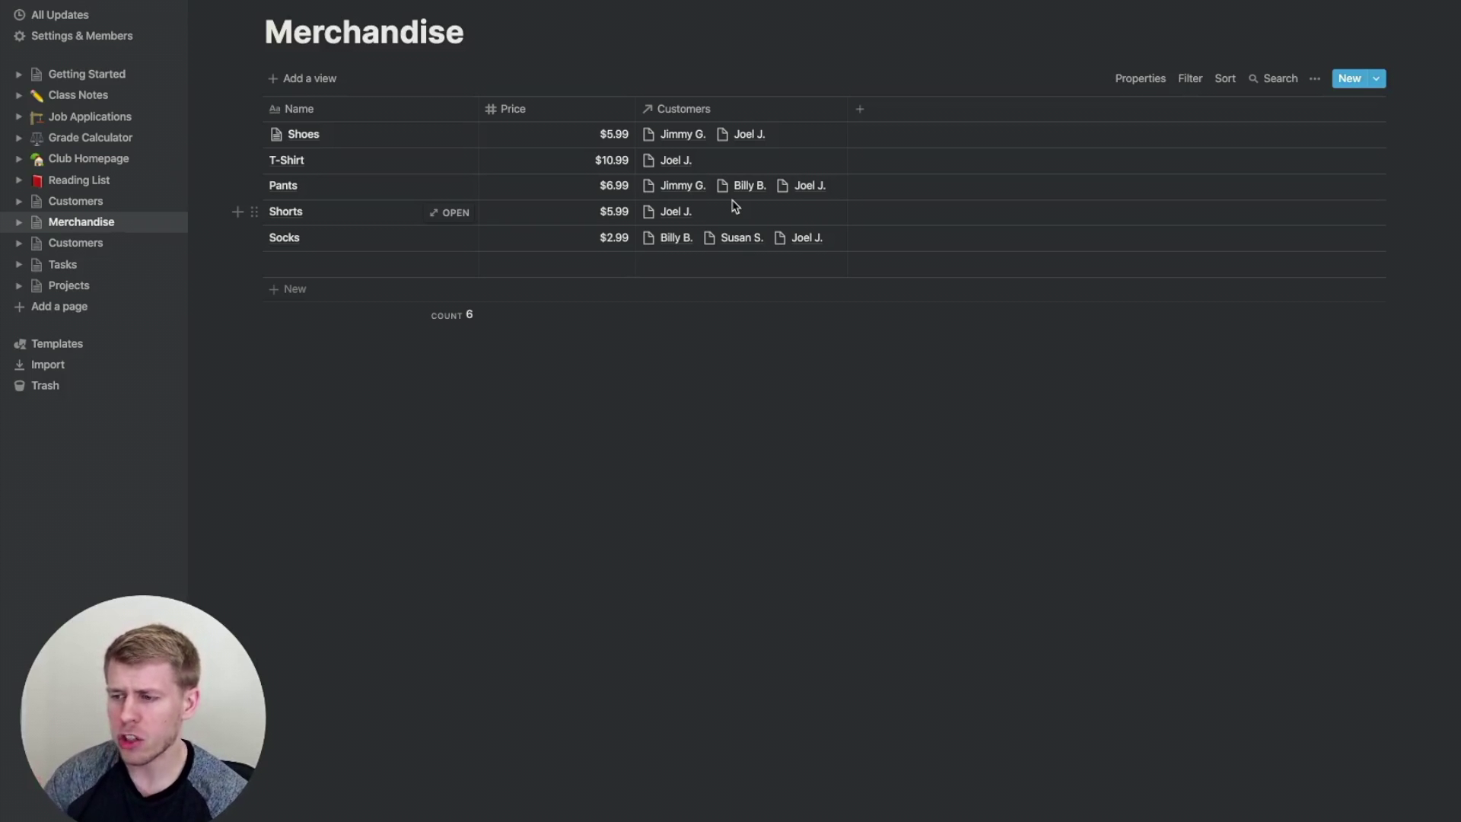
left_click(129, 204)
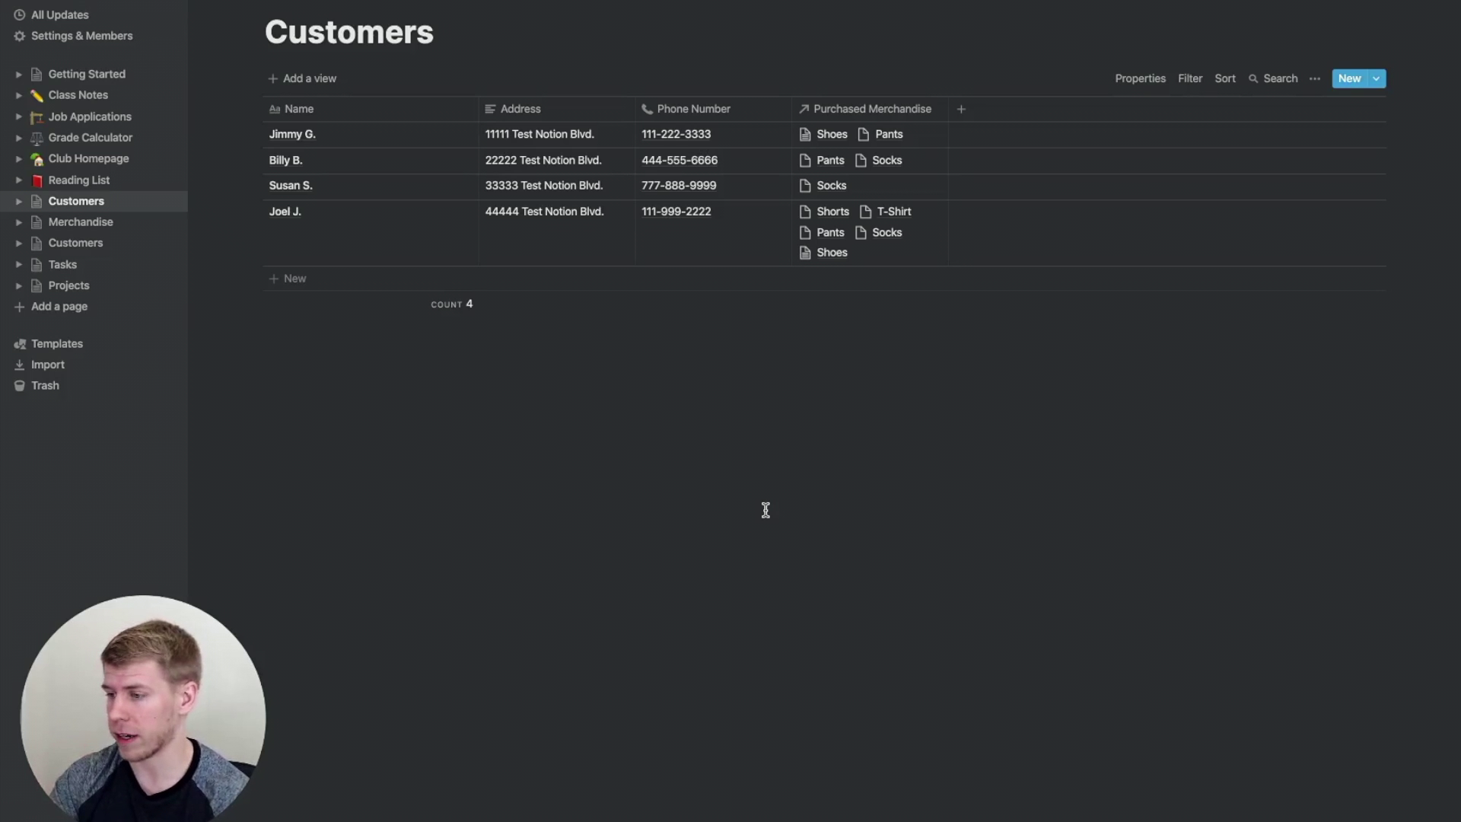
left_click(967, 114)
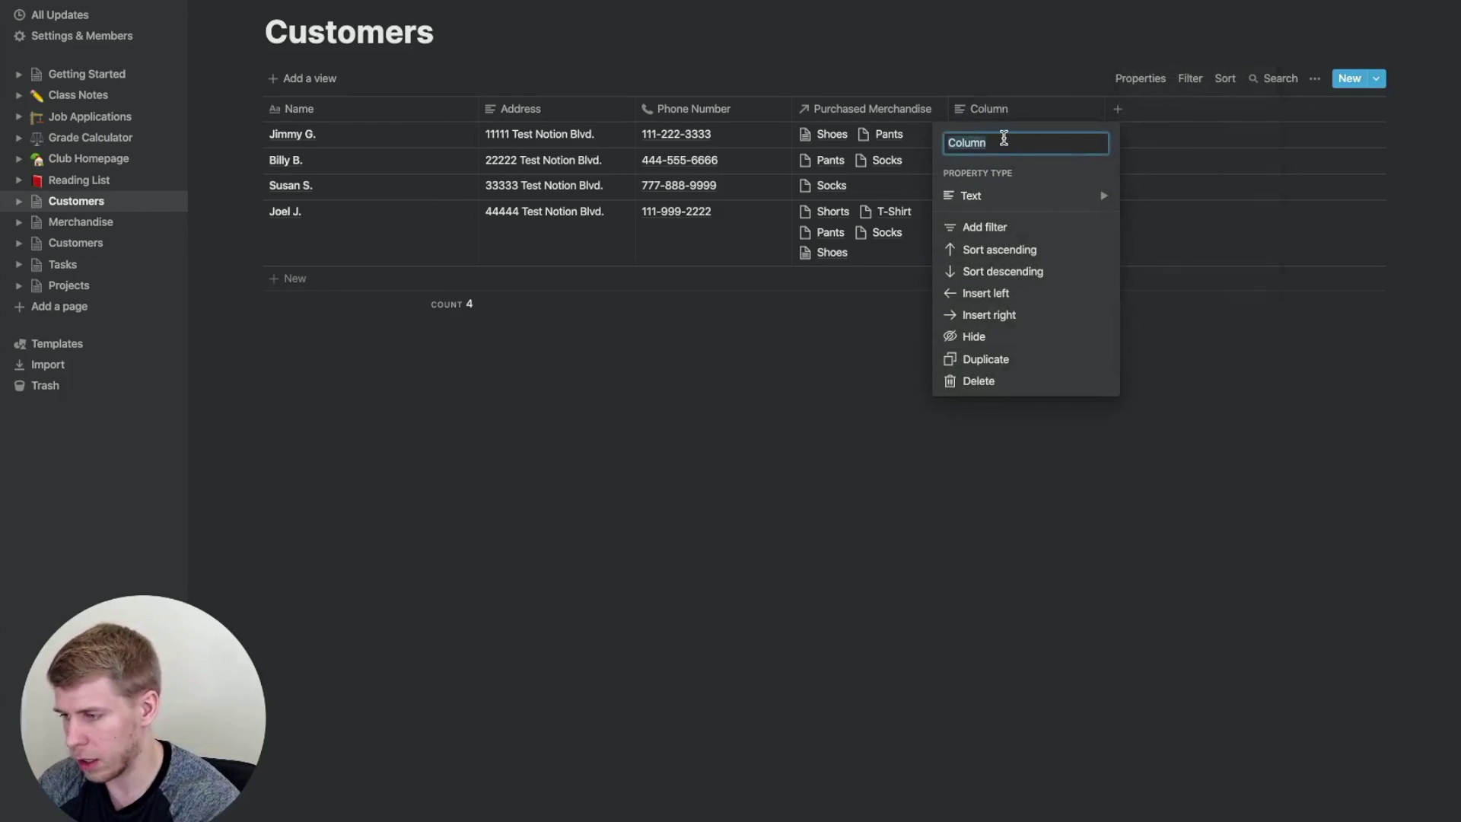
type("P")
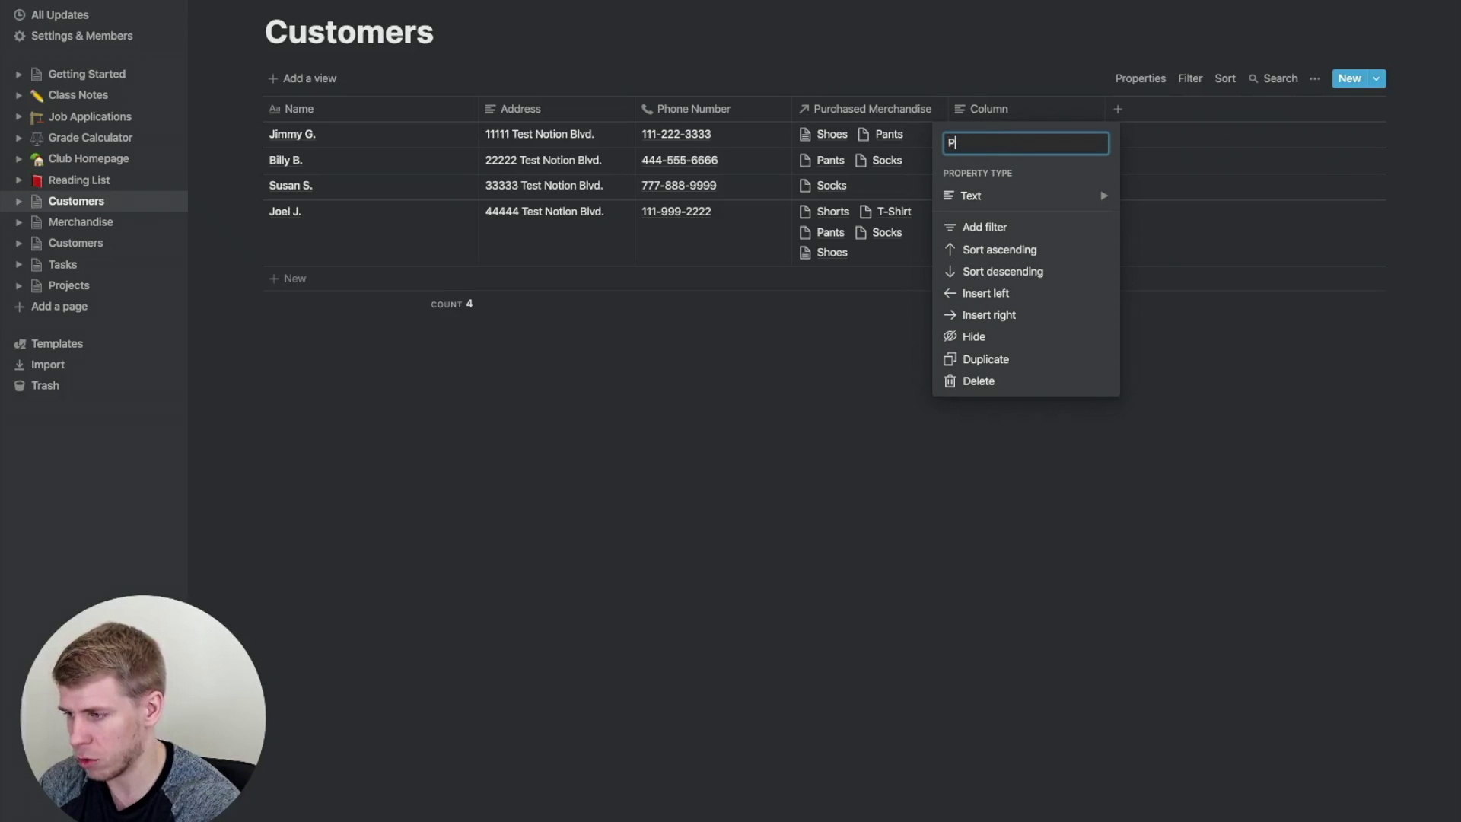
type("rice of Transaction")
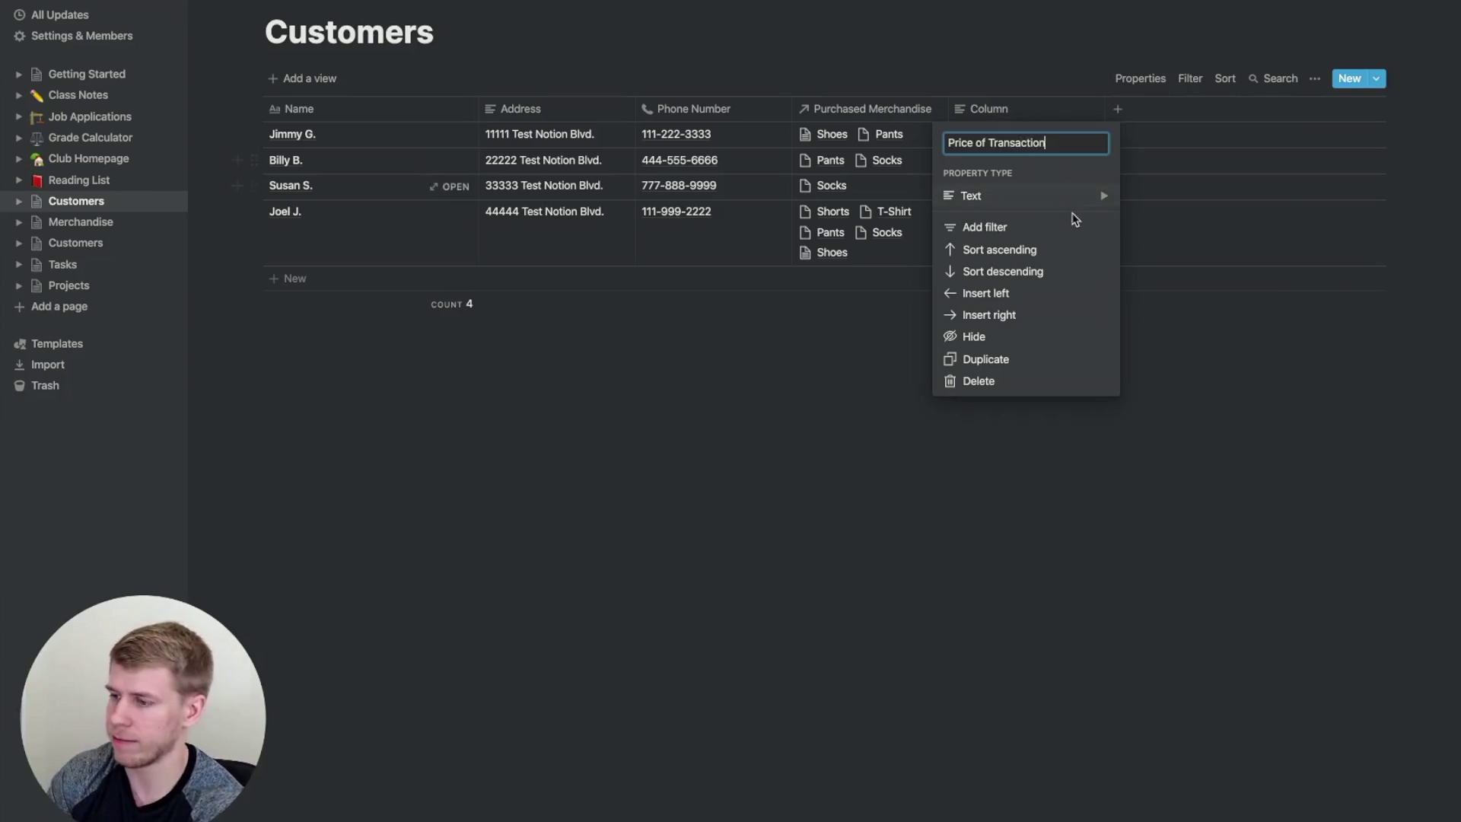
mouse_move(1066, 211)
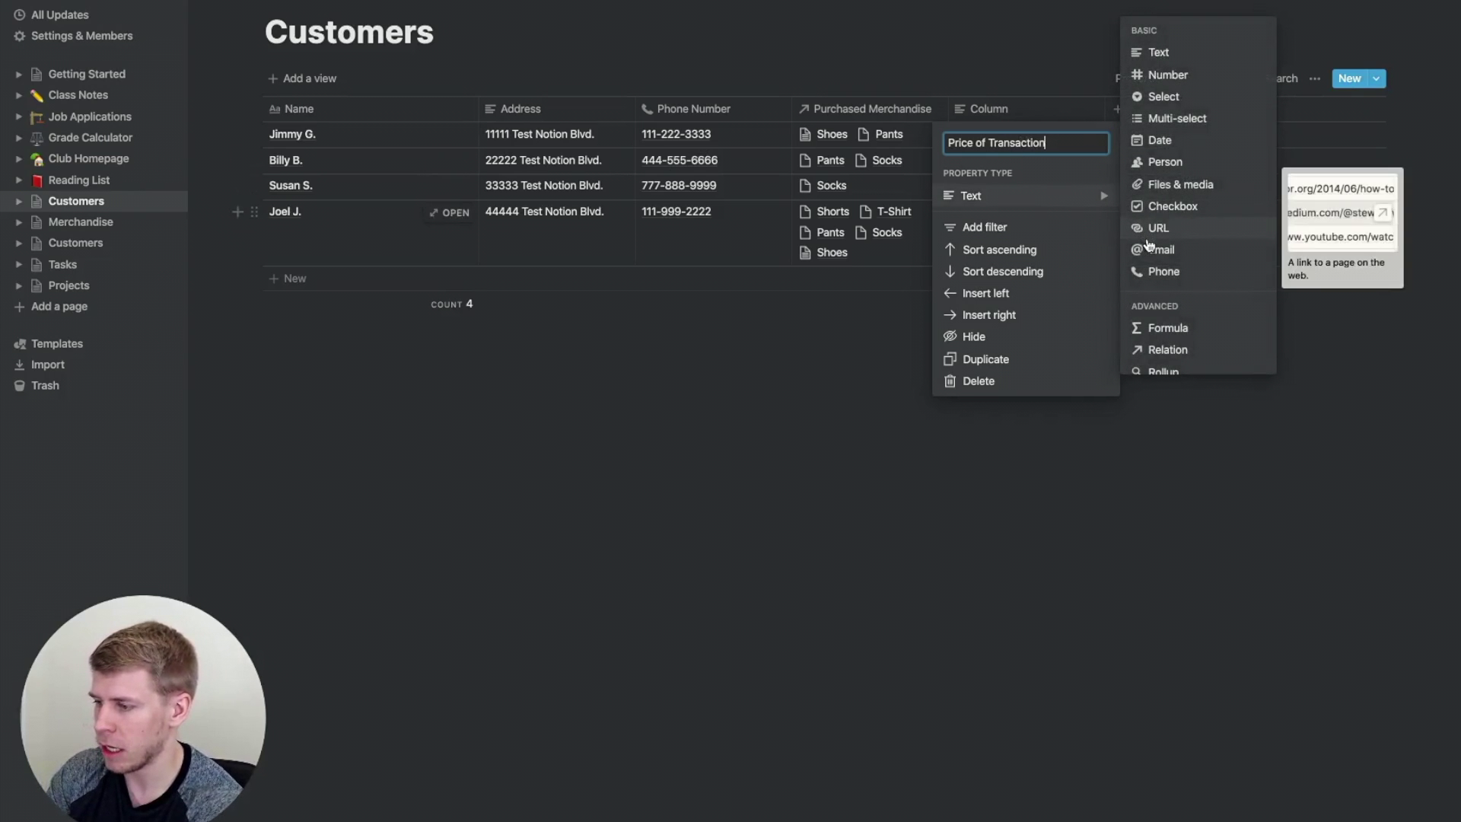
scroll(1168, 346, "down", 2)
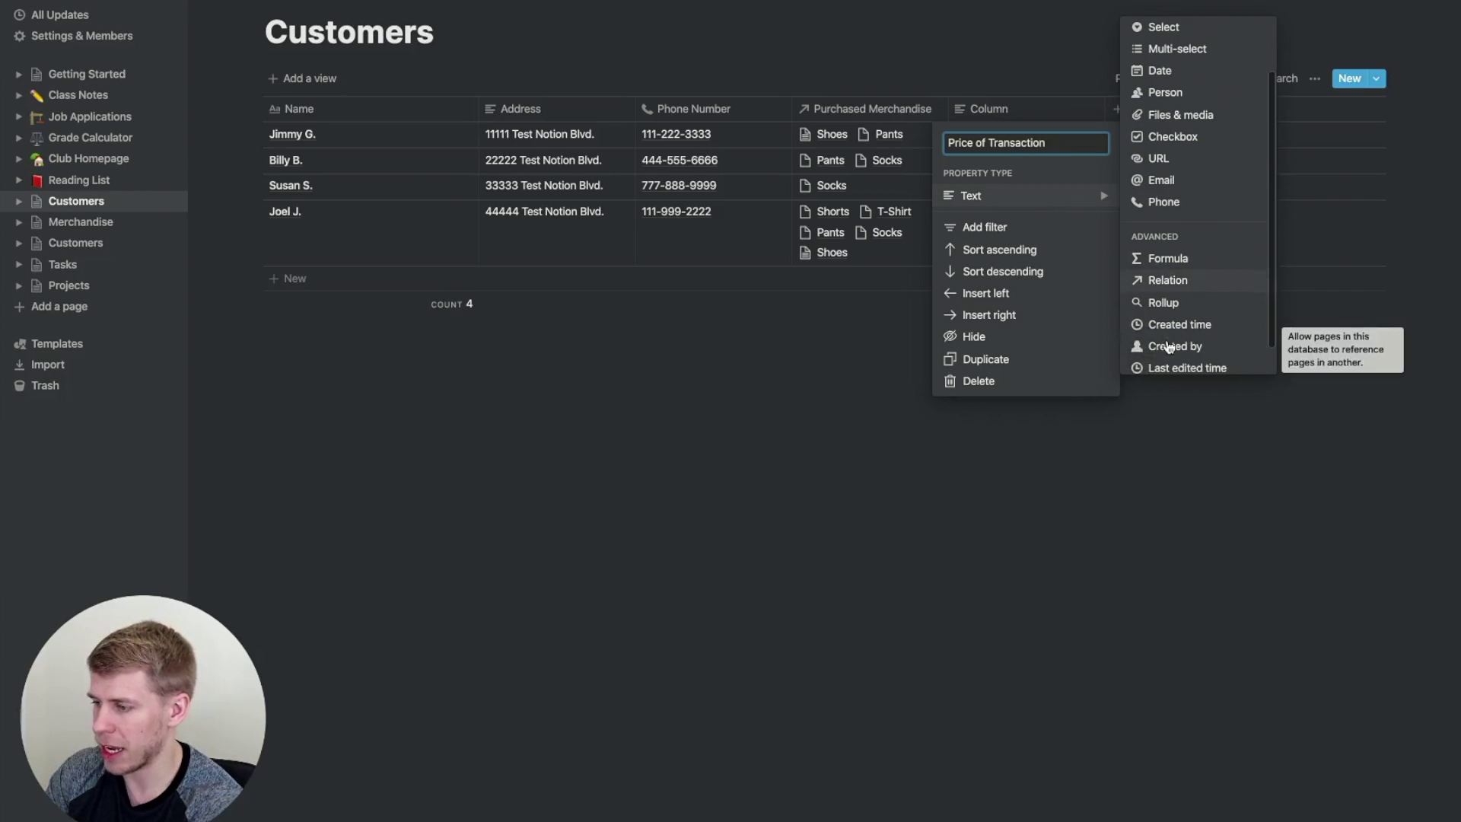
left_click(1173, 304)
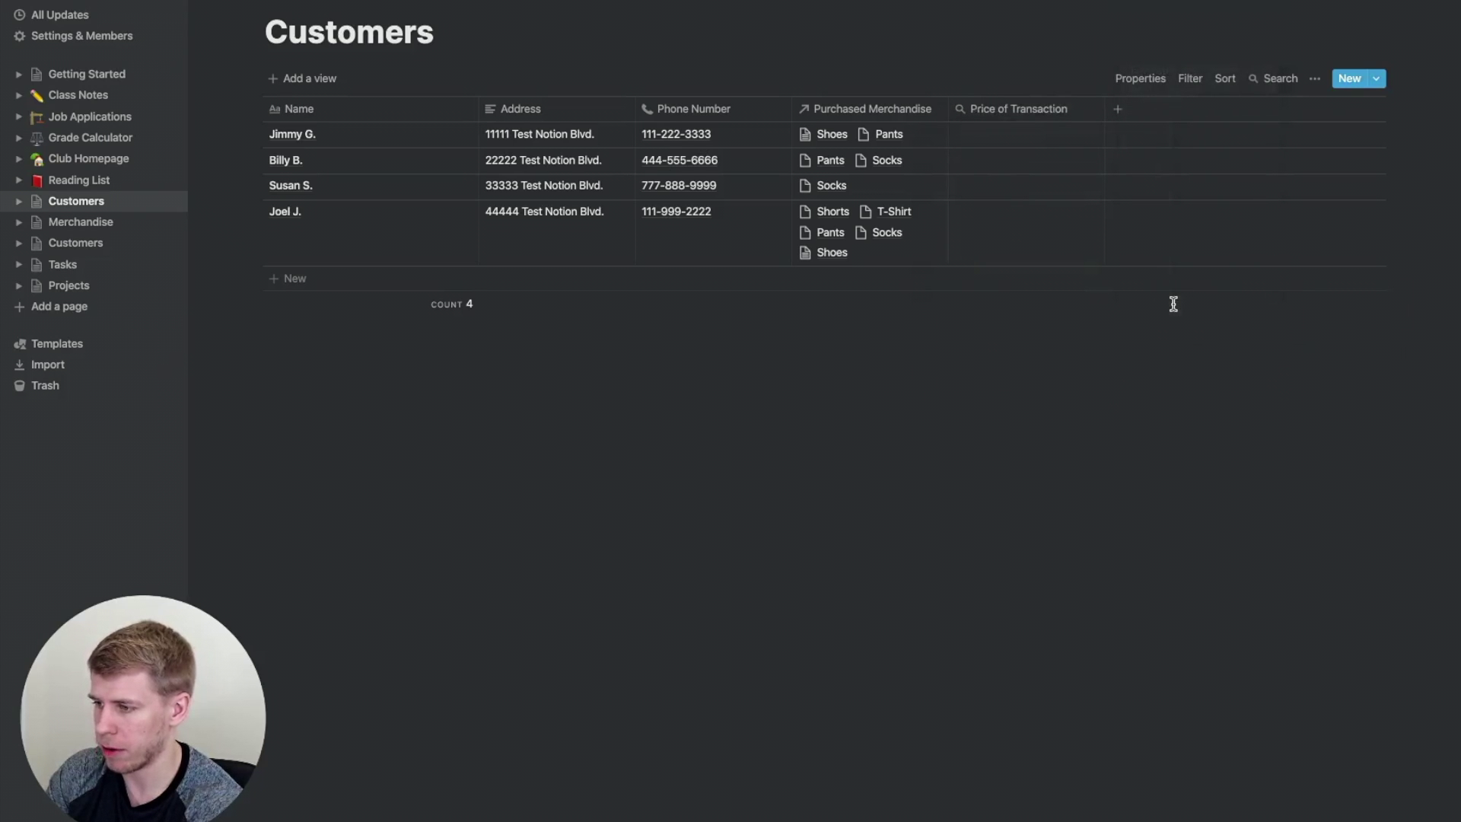
- Roll up Price through the Purchased Merchandise relation, listing item prices like $5.99 and $6.99
left_click(980, 136)
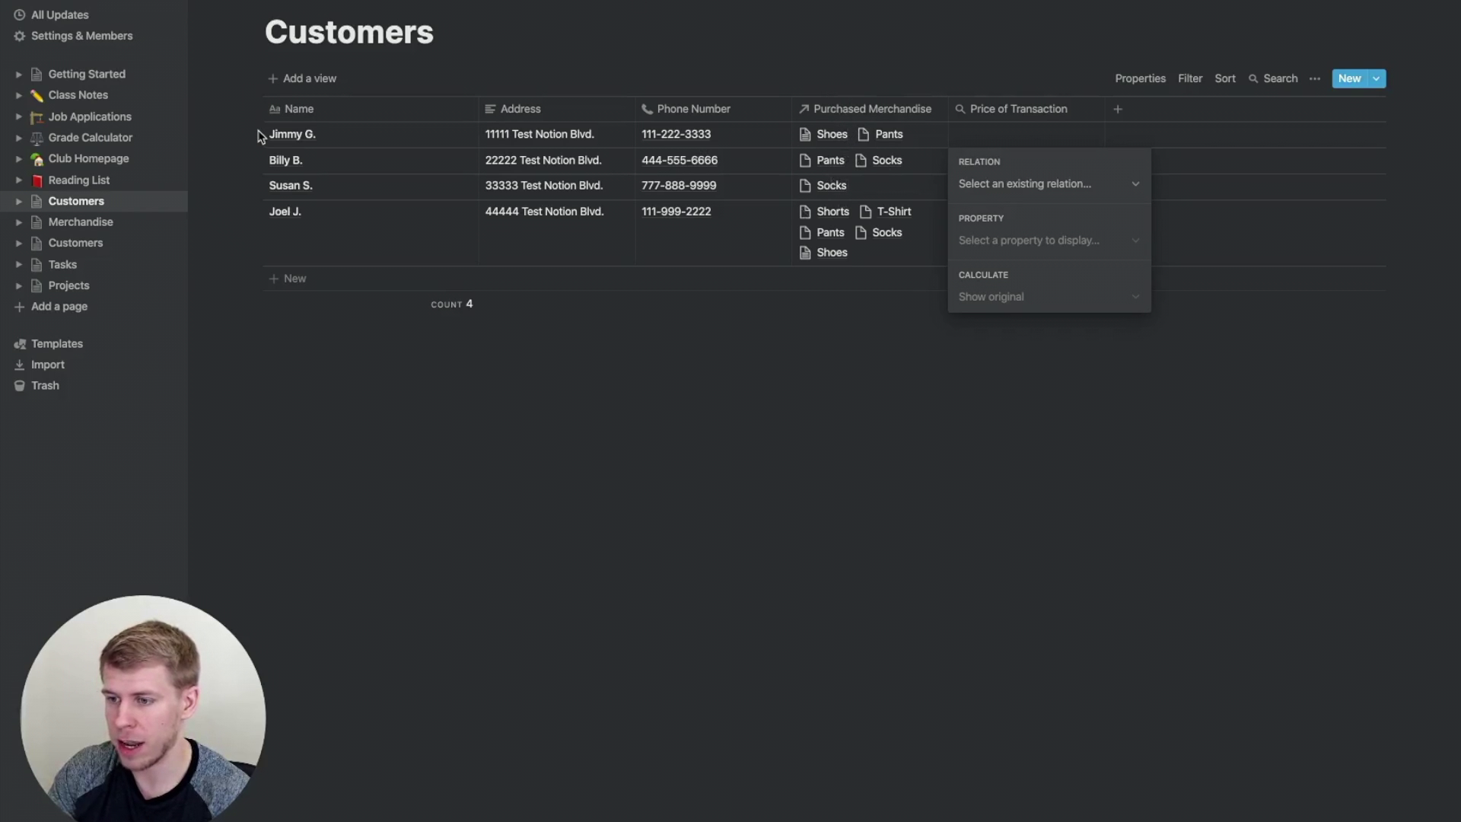
left_click(1022, 185)
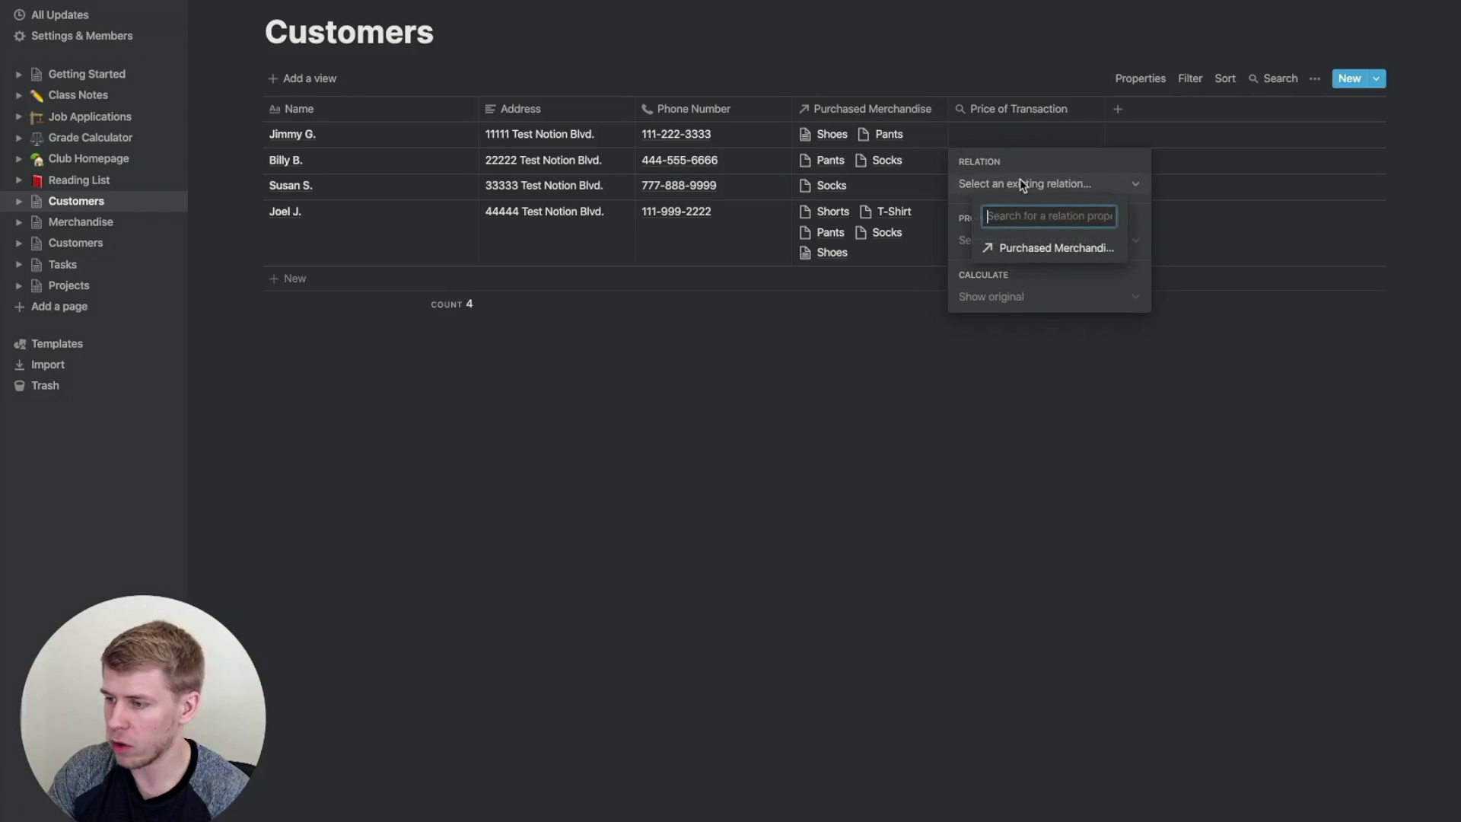
left_click(1037, 249)
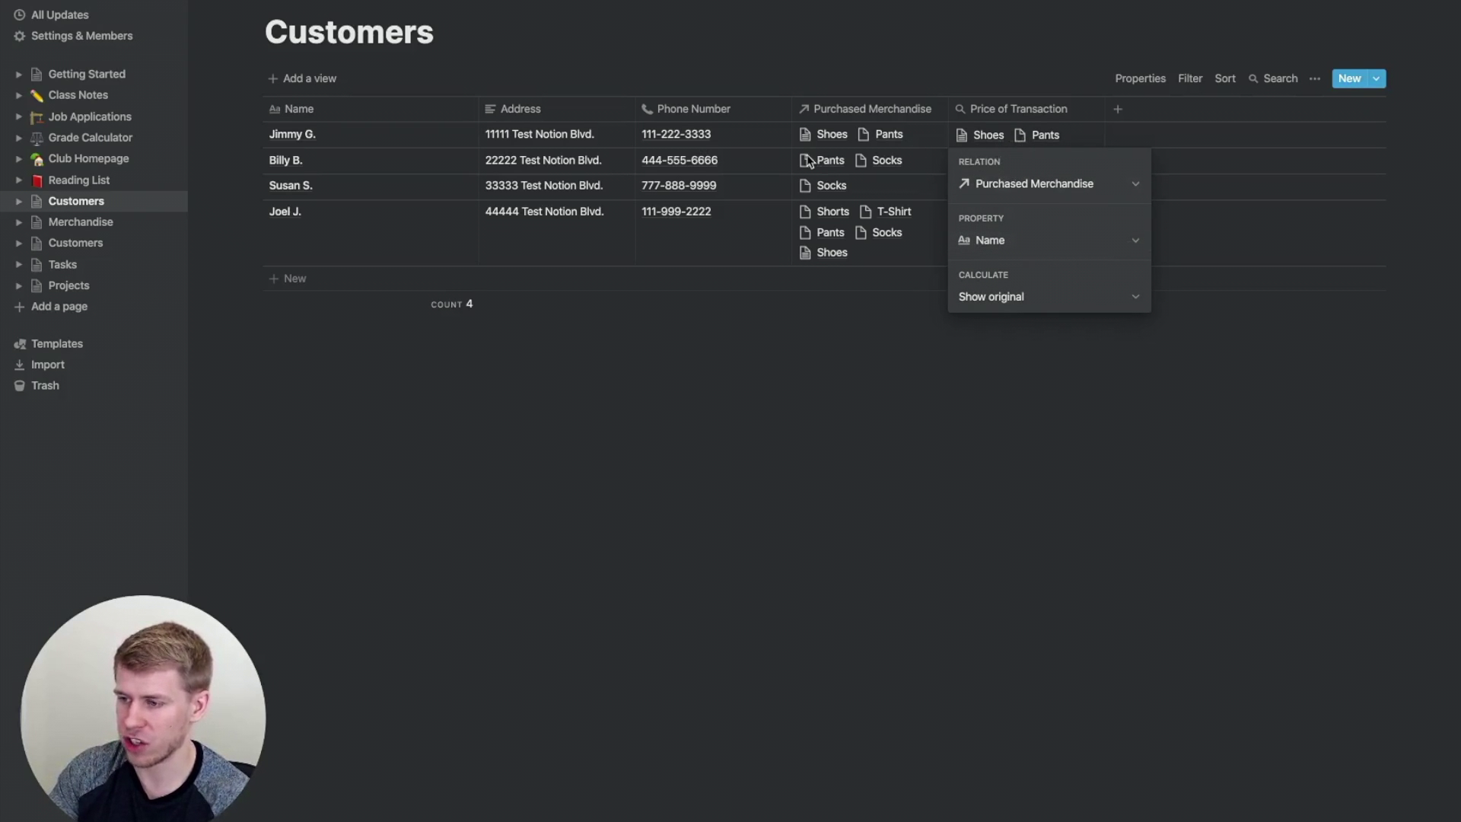
left_click(1035, 241)
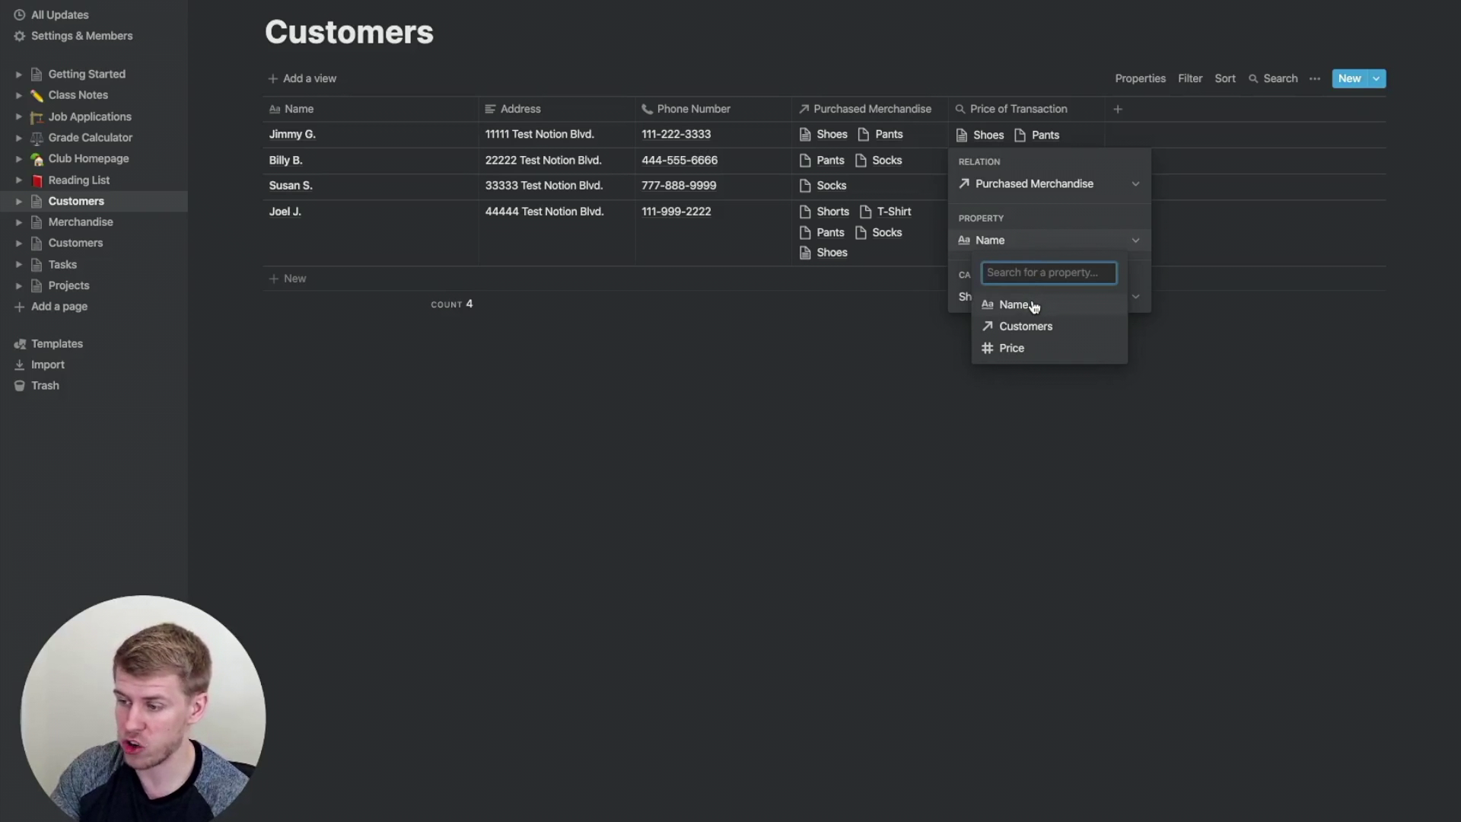
left_click(1046, 348)
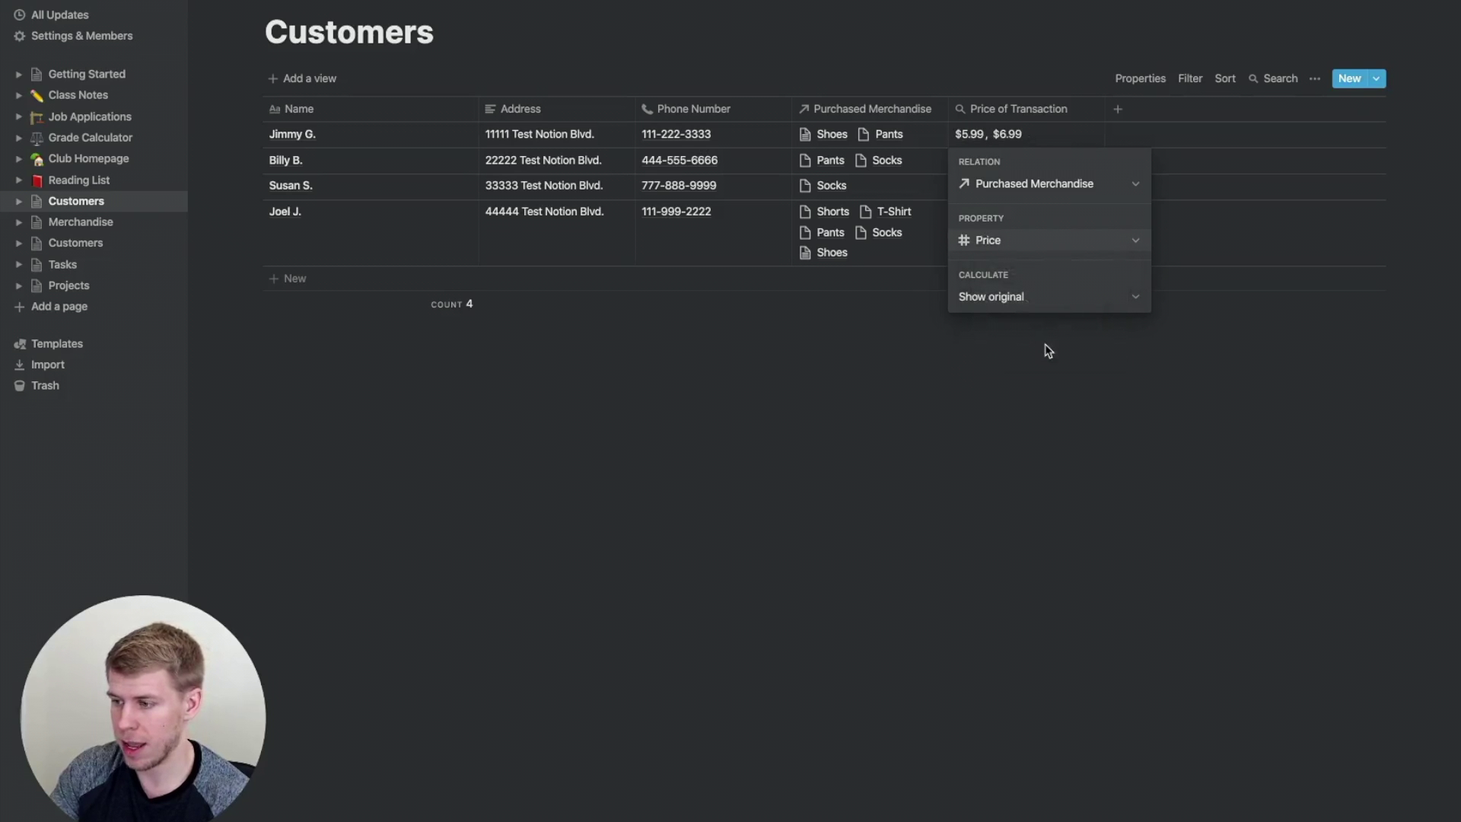
key("Escape")
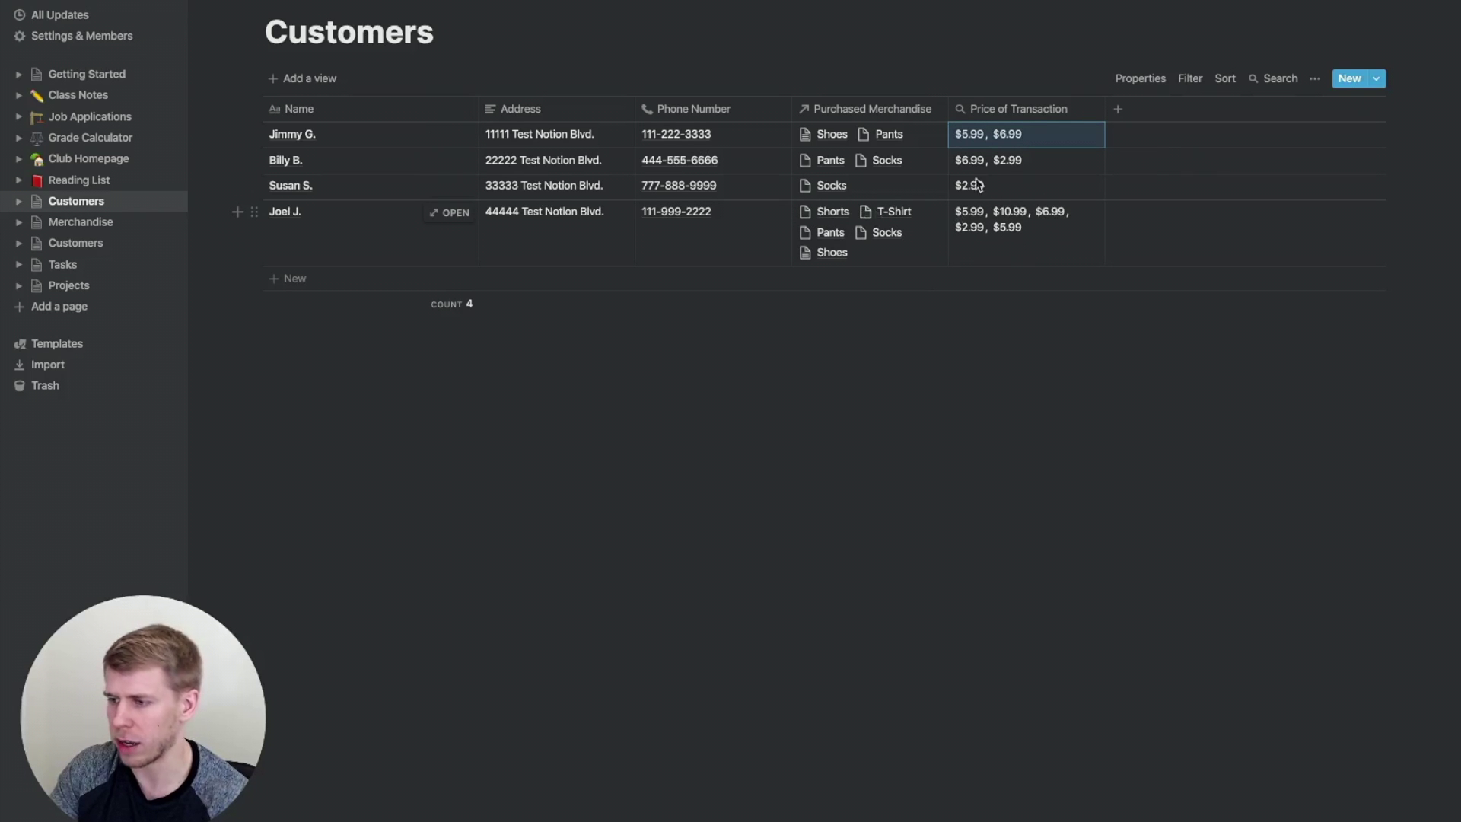
- Set the rollup calculation to Sum, giving totals $12.98, $9.98, $2.99 and $32.95
left_click(1041, 144)
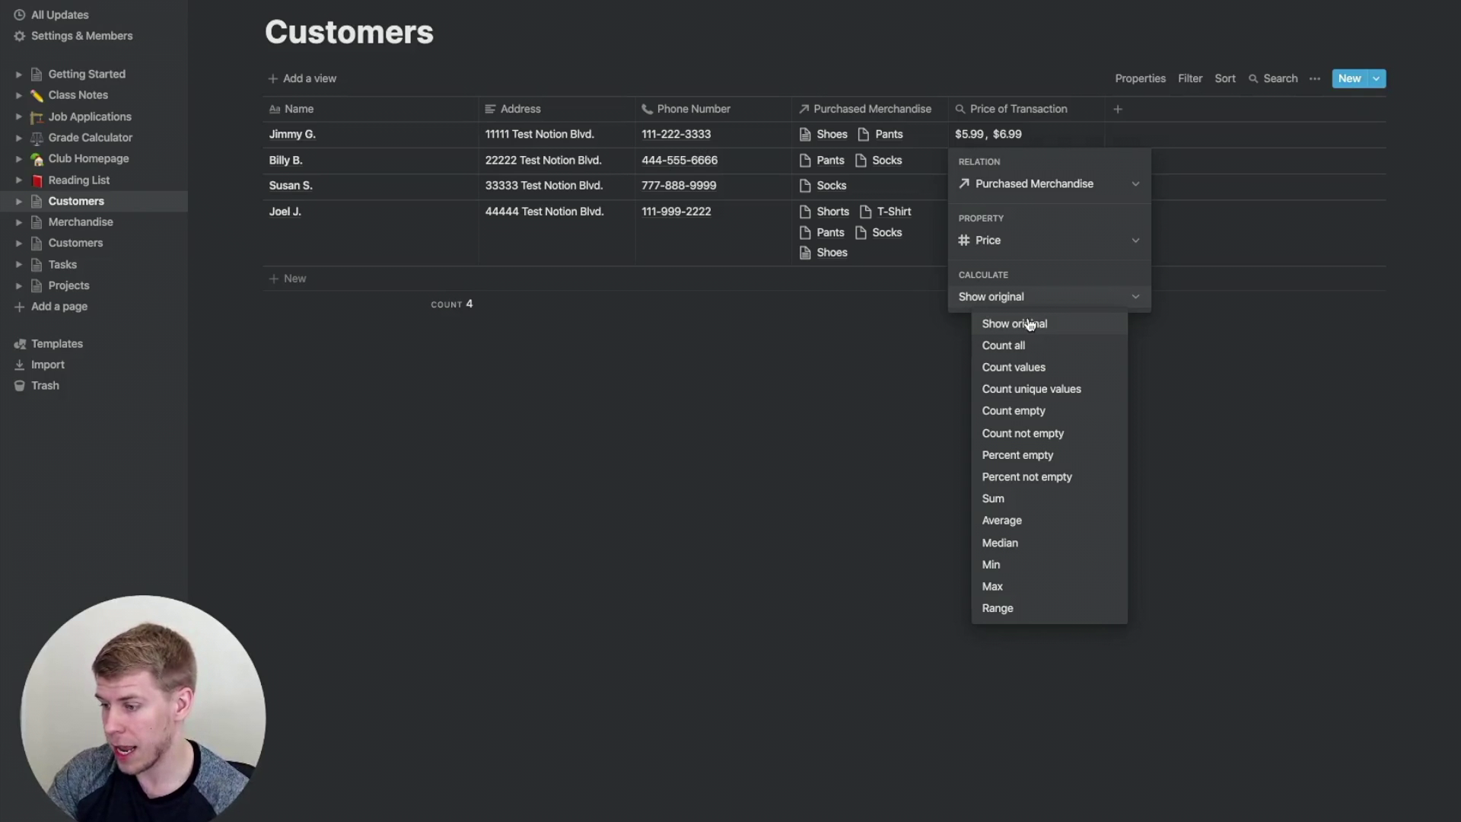
left_click(1033, 498)
left_click(976, 491)
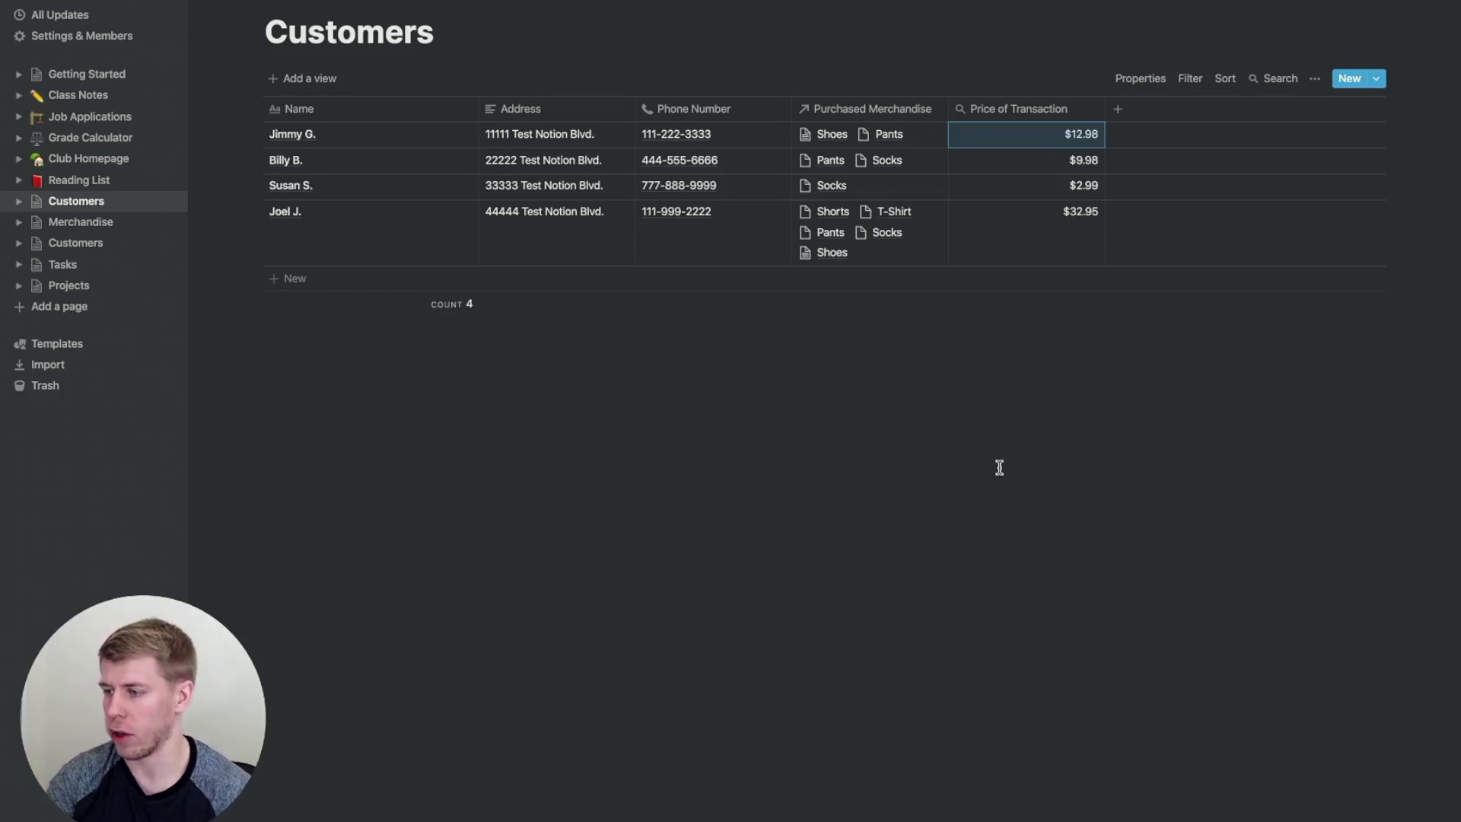
- Switch the rollup calculation to Count, showing 2, 2, 1 and 5 items per customer
left_click(1079, 143)
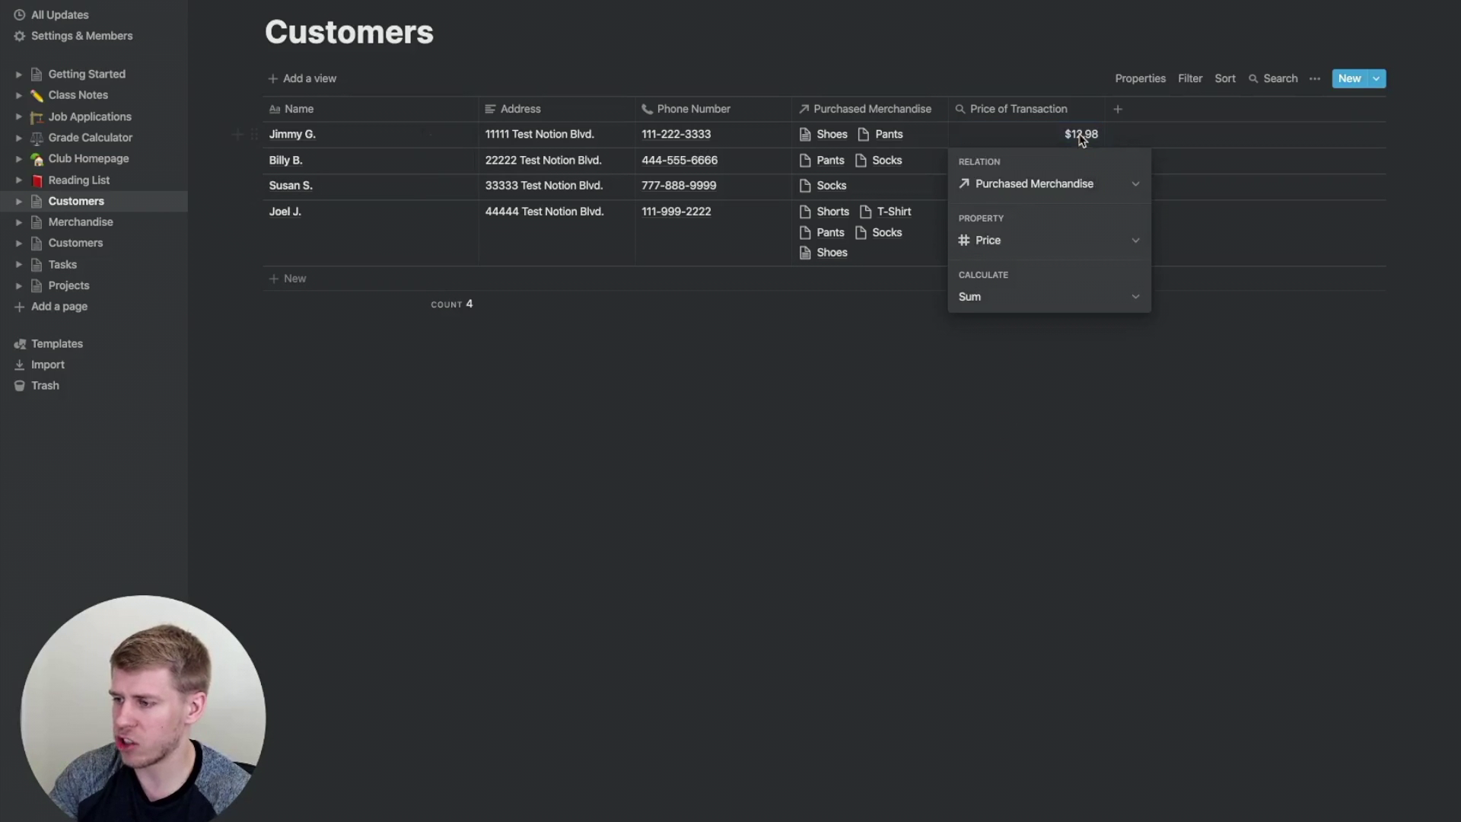
left_click(1010, 305)
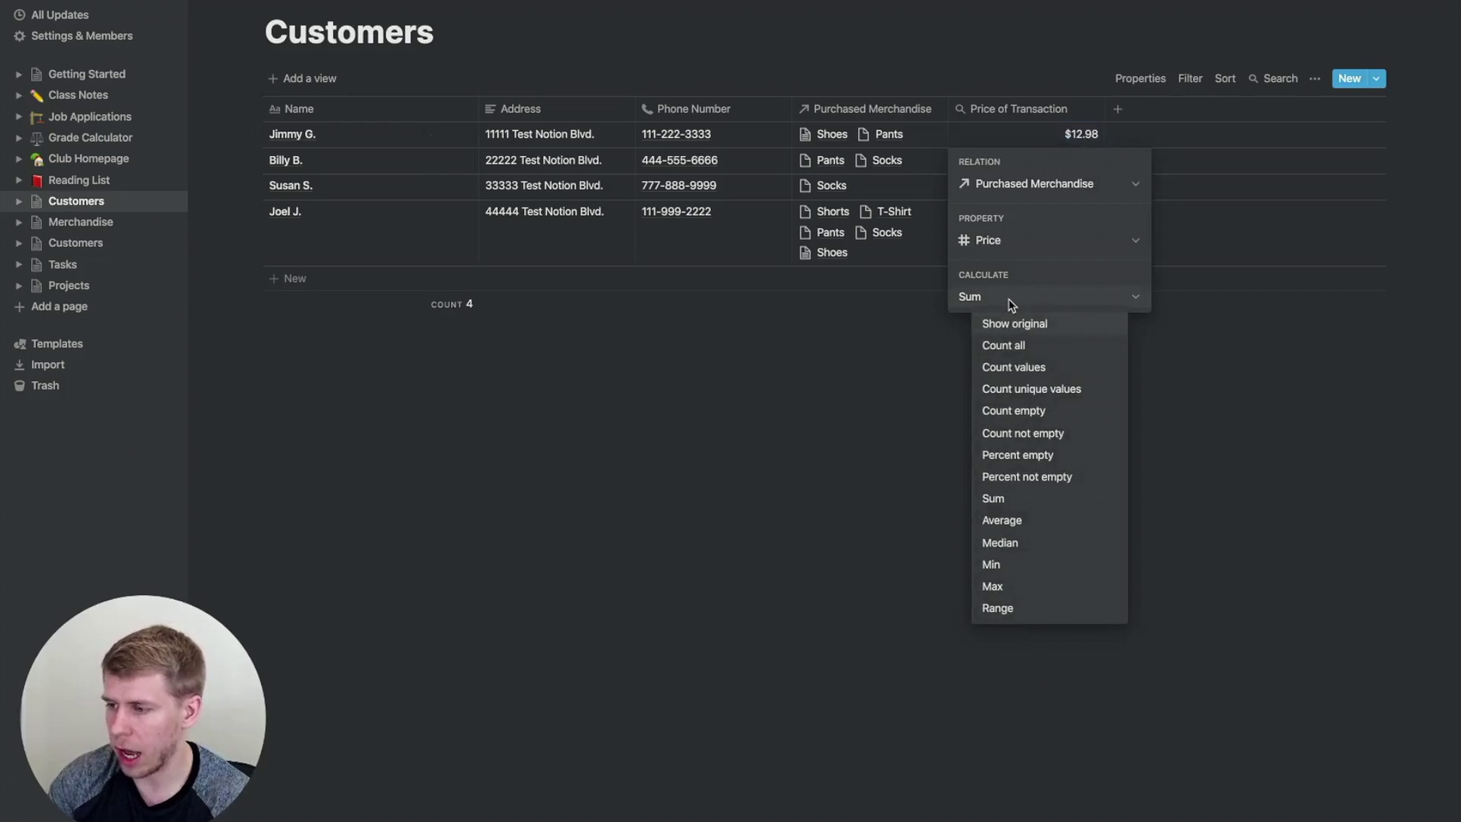
left_click(1032, 343)
key("Escape")
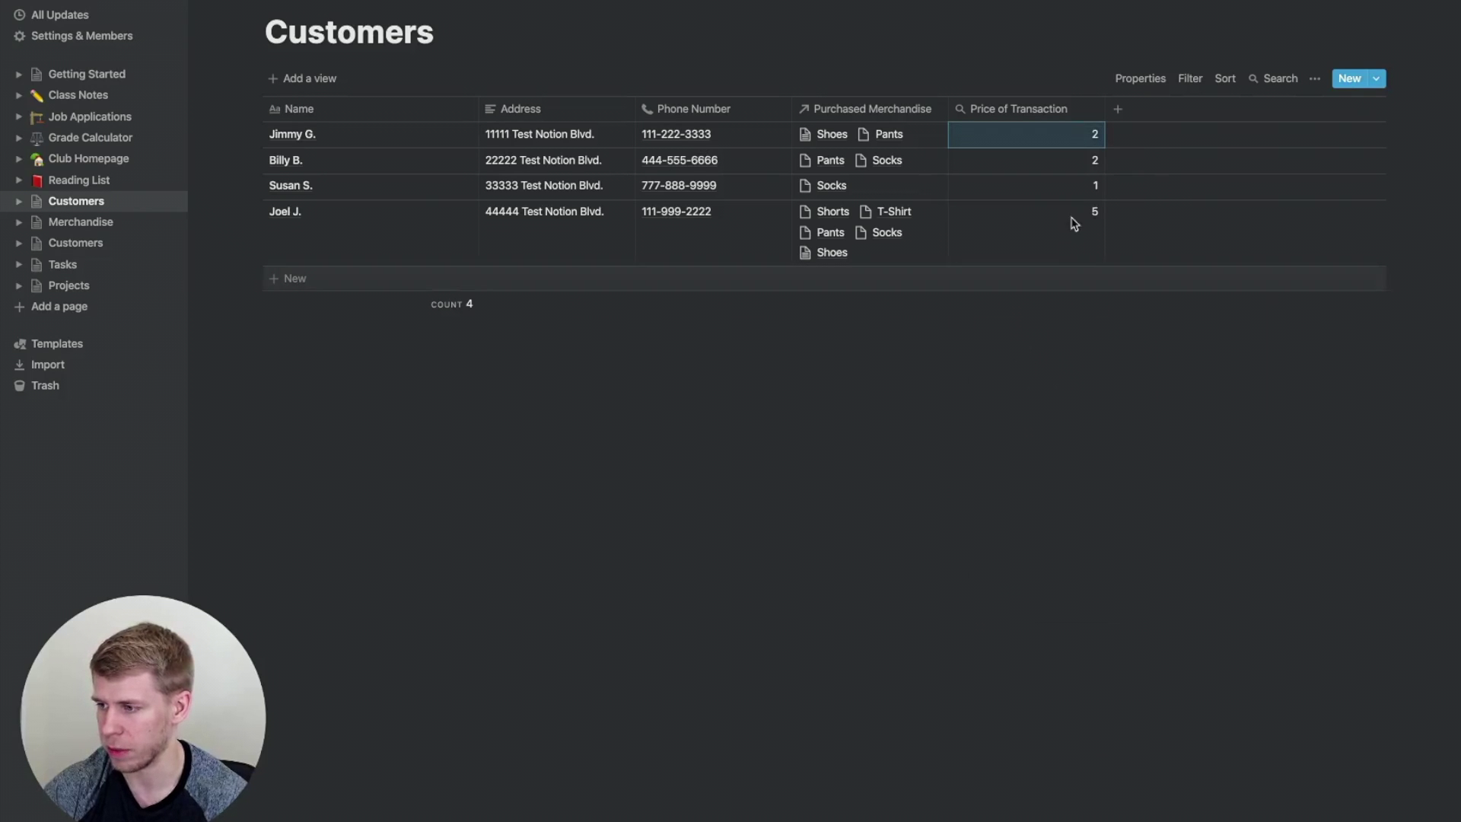
- Review calculation options such as Count unique values, Max and Average without changing anything
left_click(1067, 137)
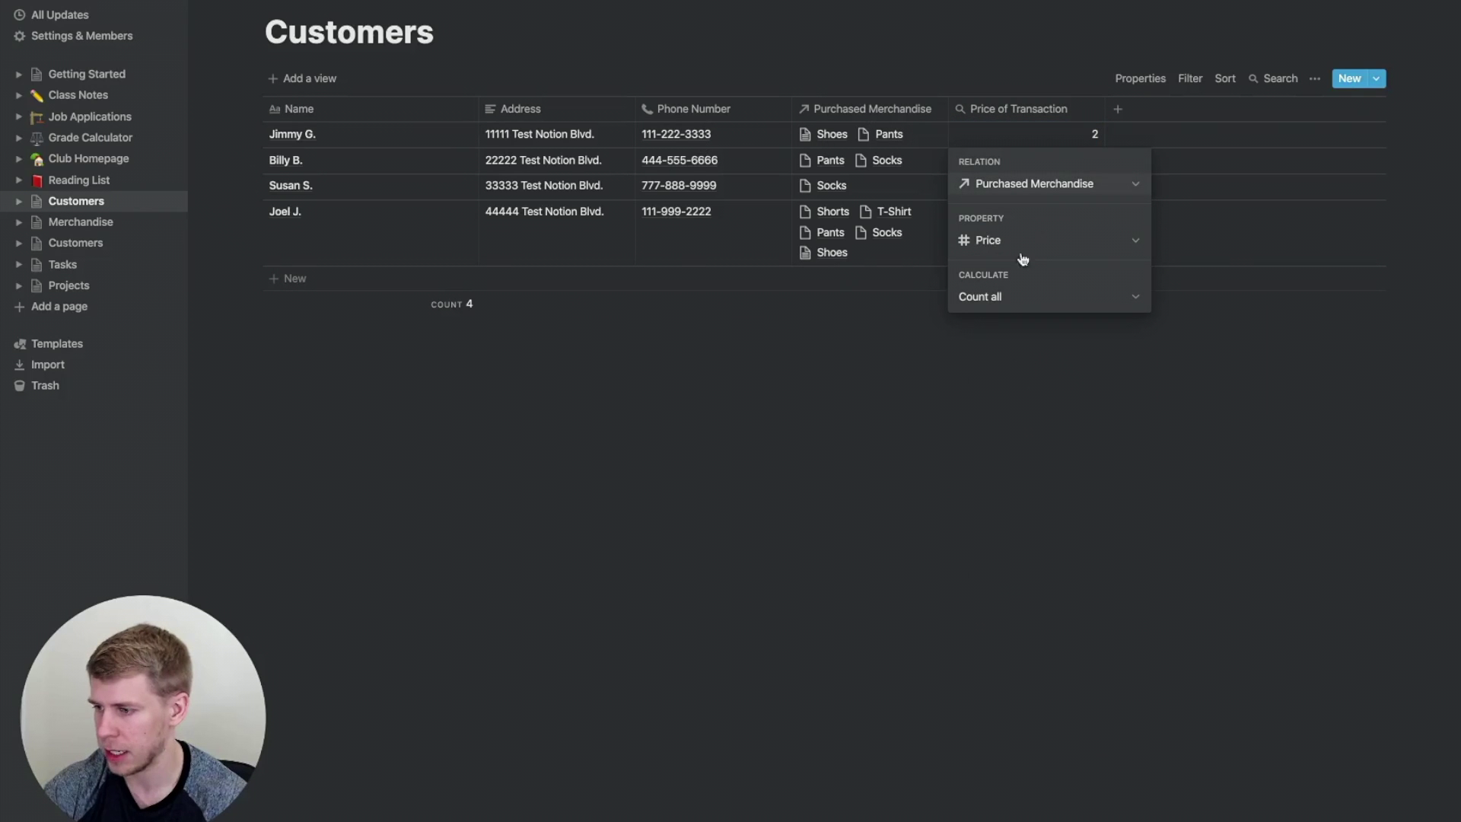
left_click(1000, 297)
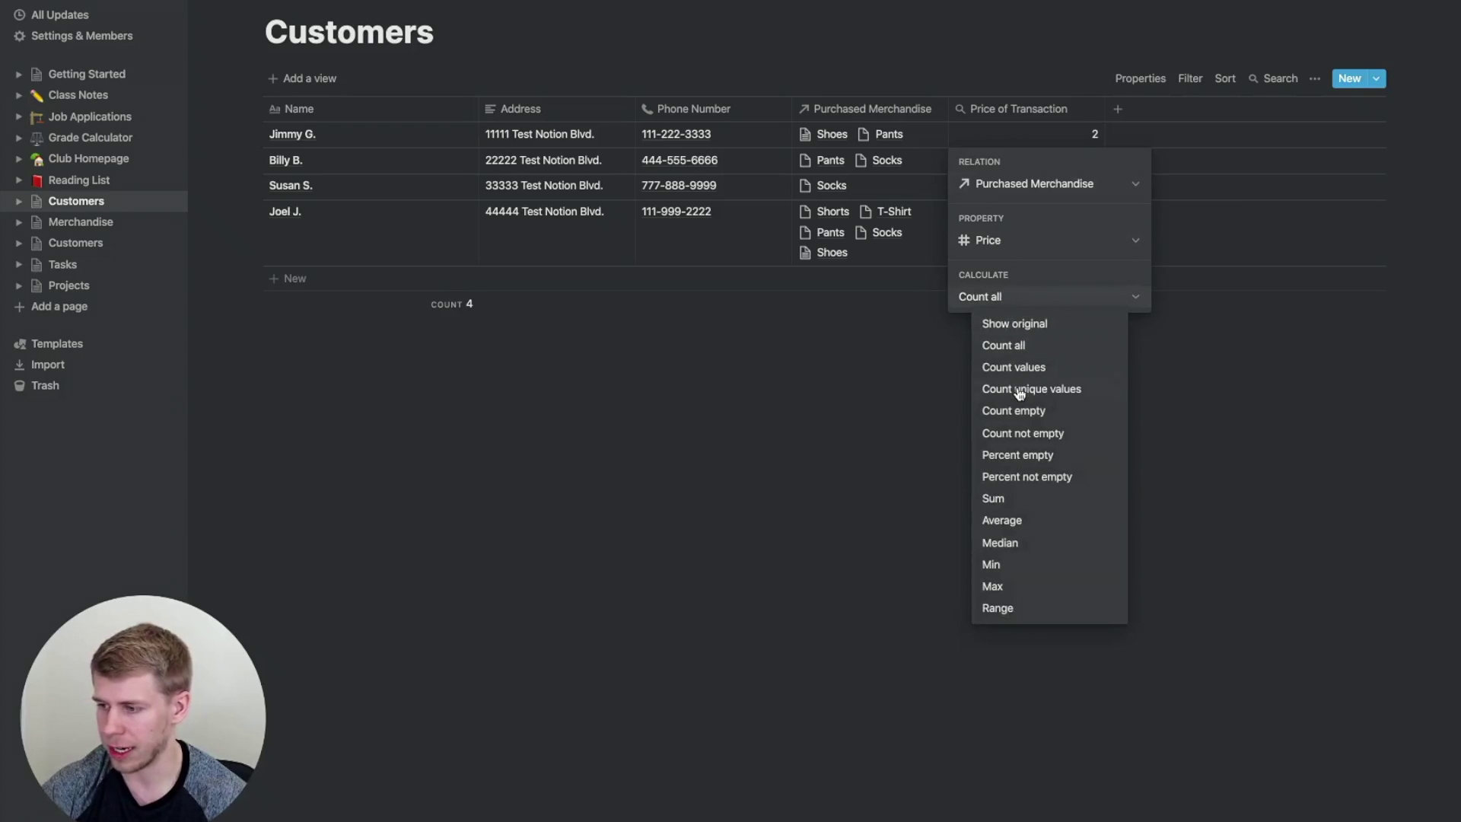
mouse_move(1022, 393)
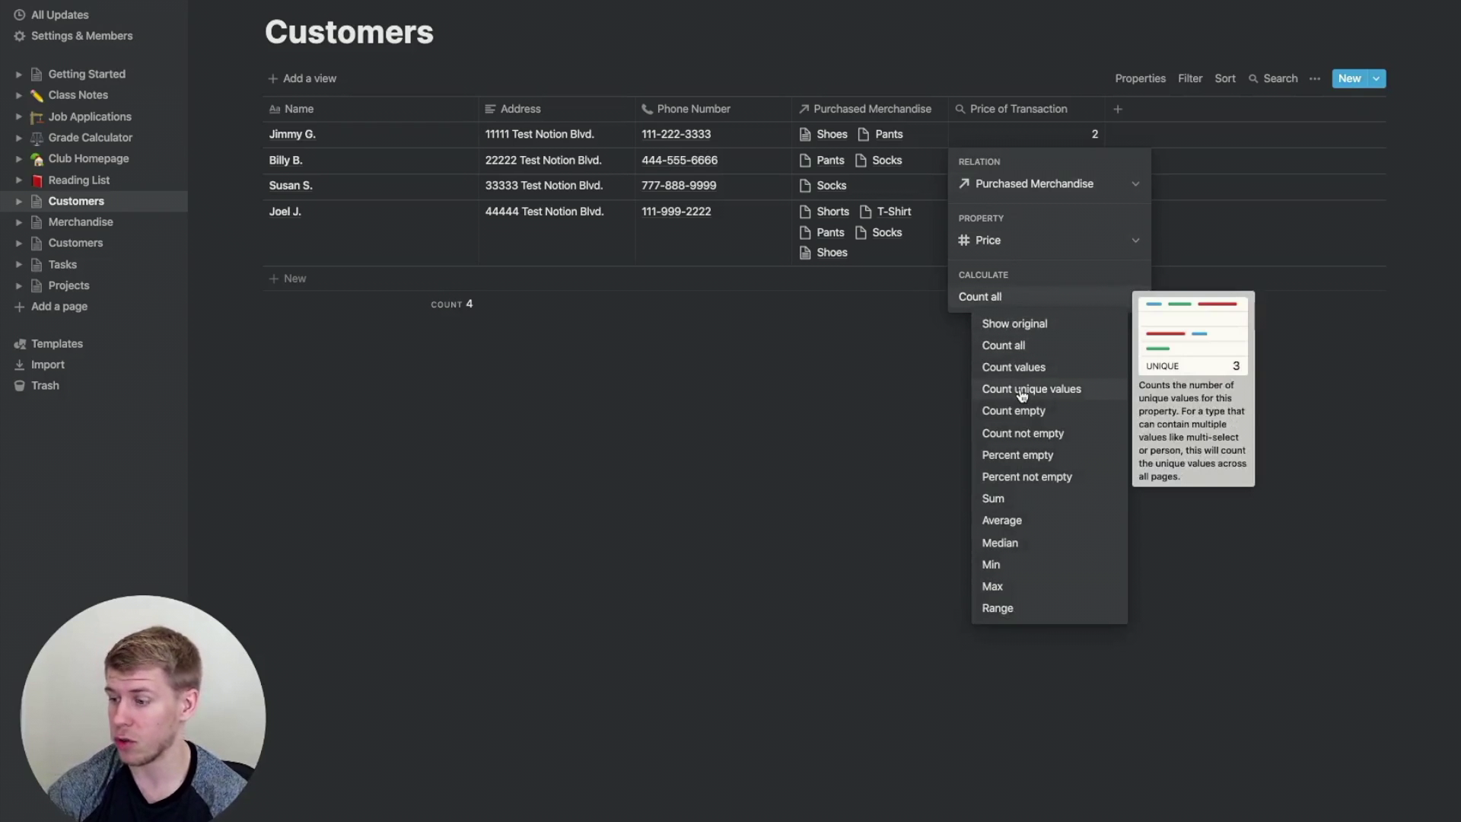
mouse_move(1019, 421)
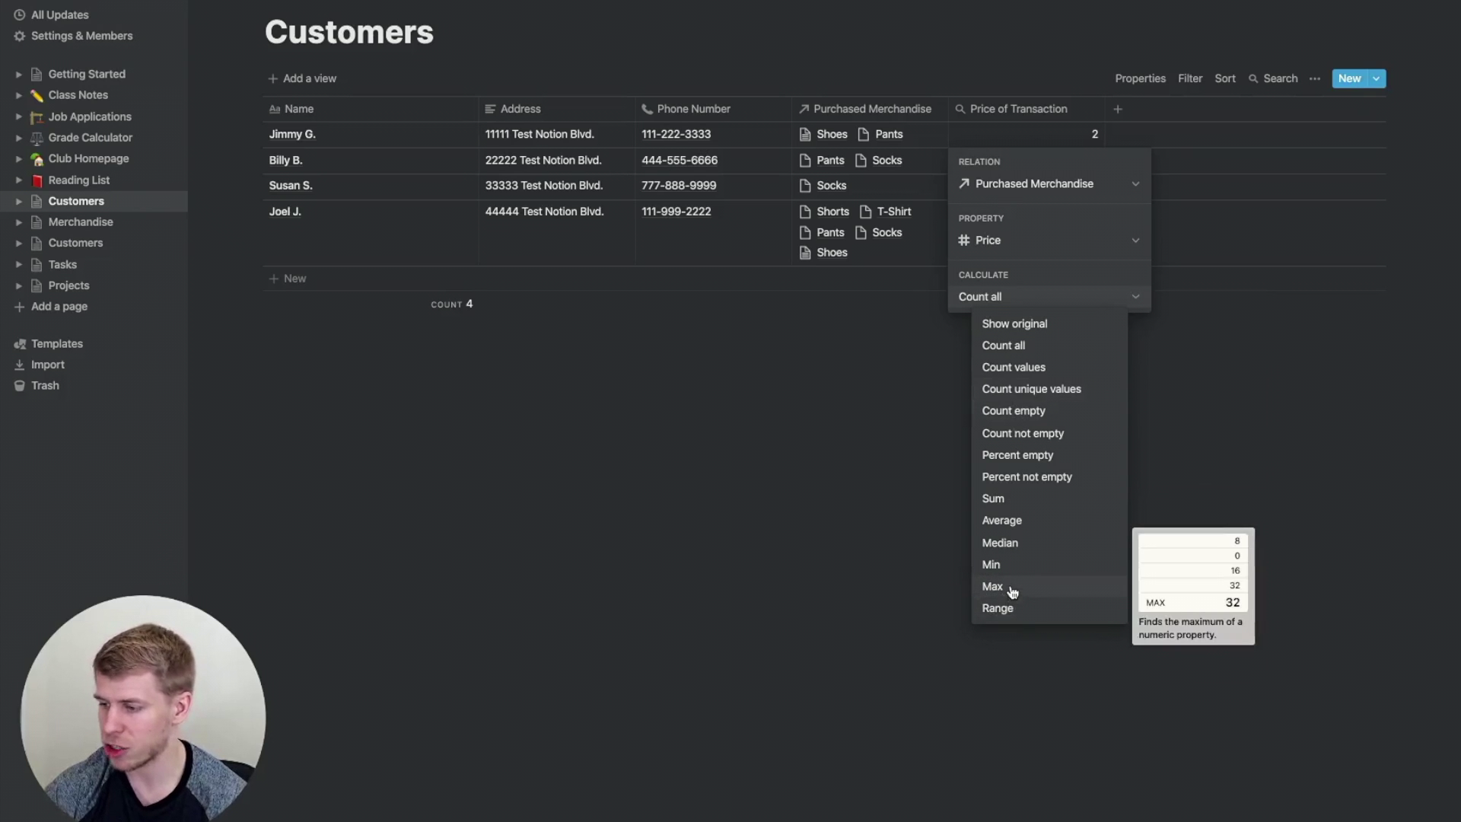
mouse_move(1010, 573)
mouse_move(1018, 531)
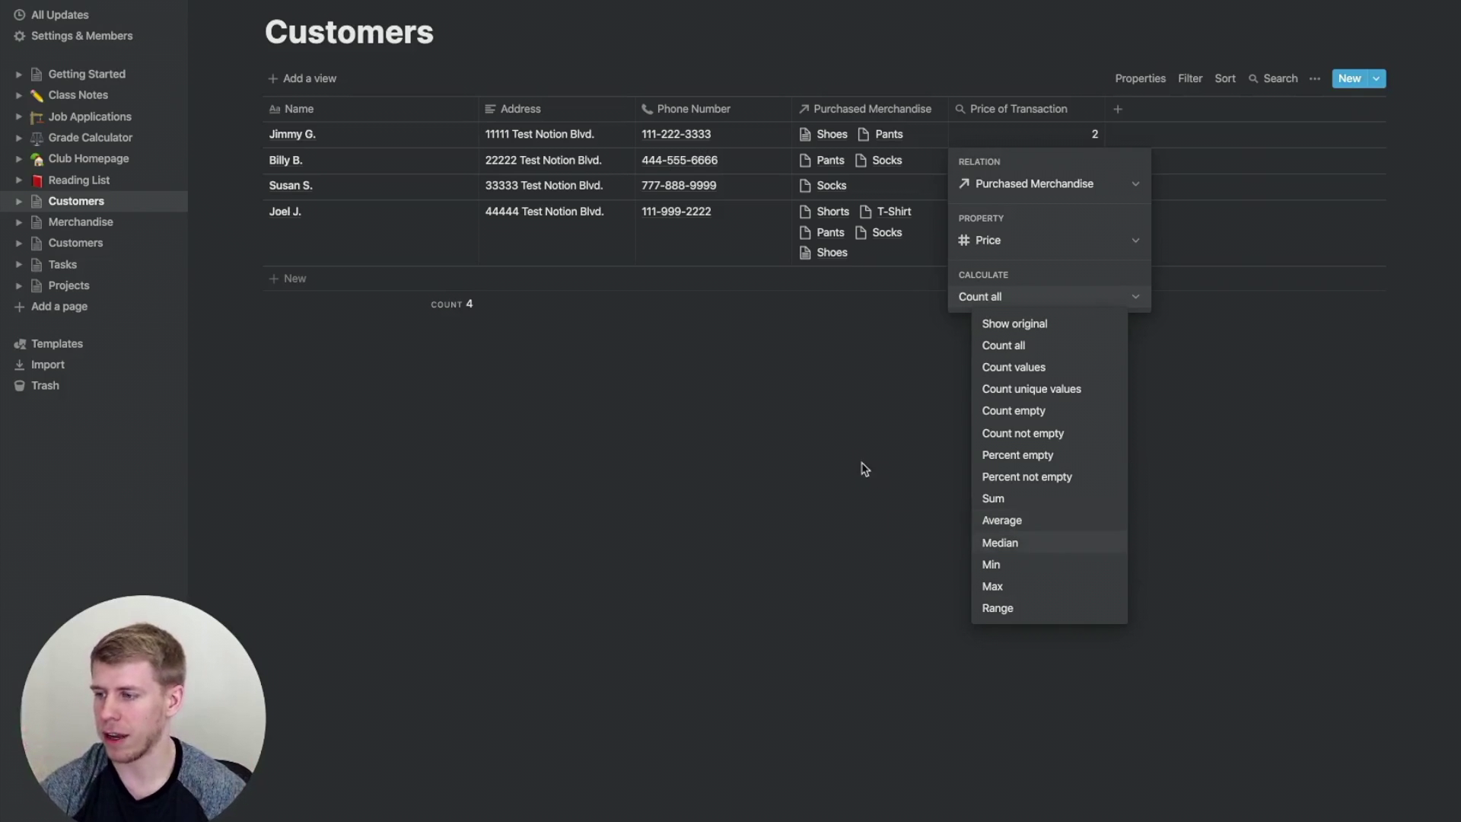
key("Escape")
key("Escape")
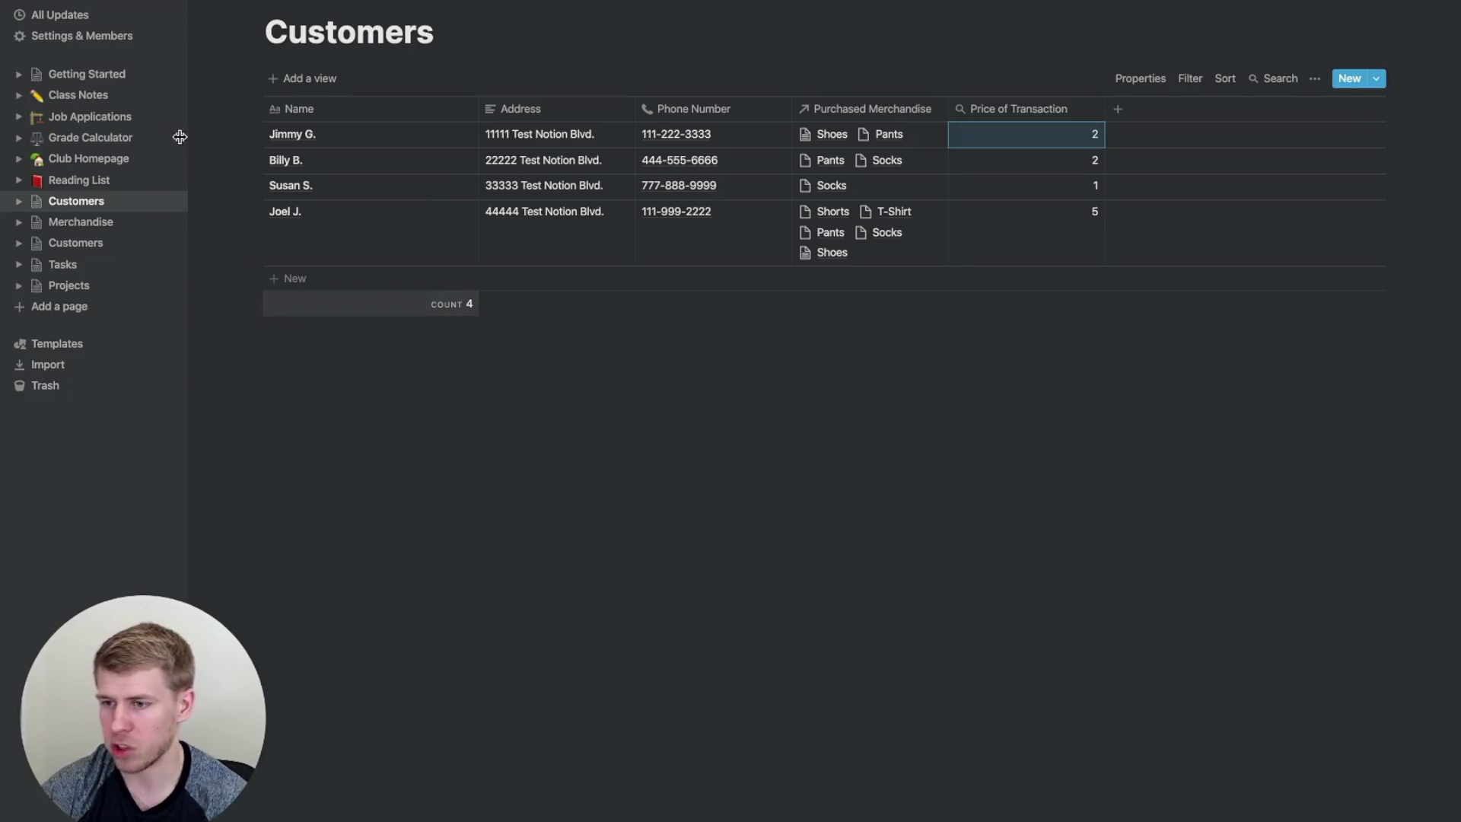
- Switch to the habit-tracking workspace and open Daily Tracking, scanning its column summaries
left_click(113, 4)
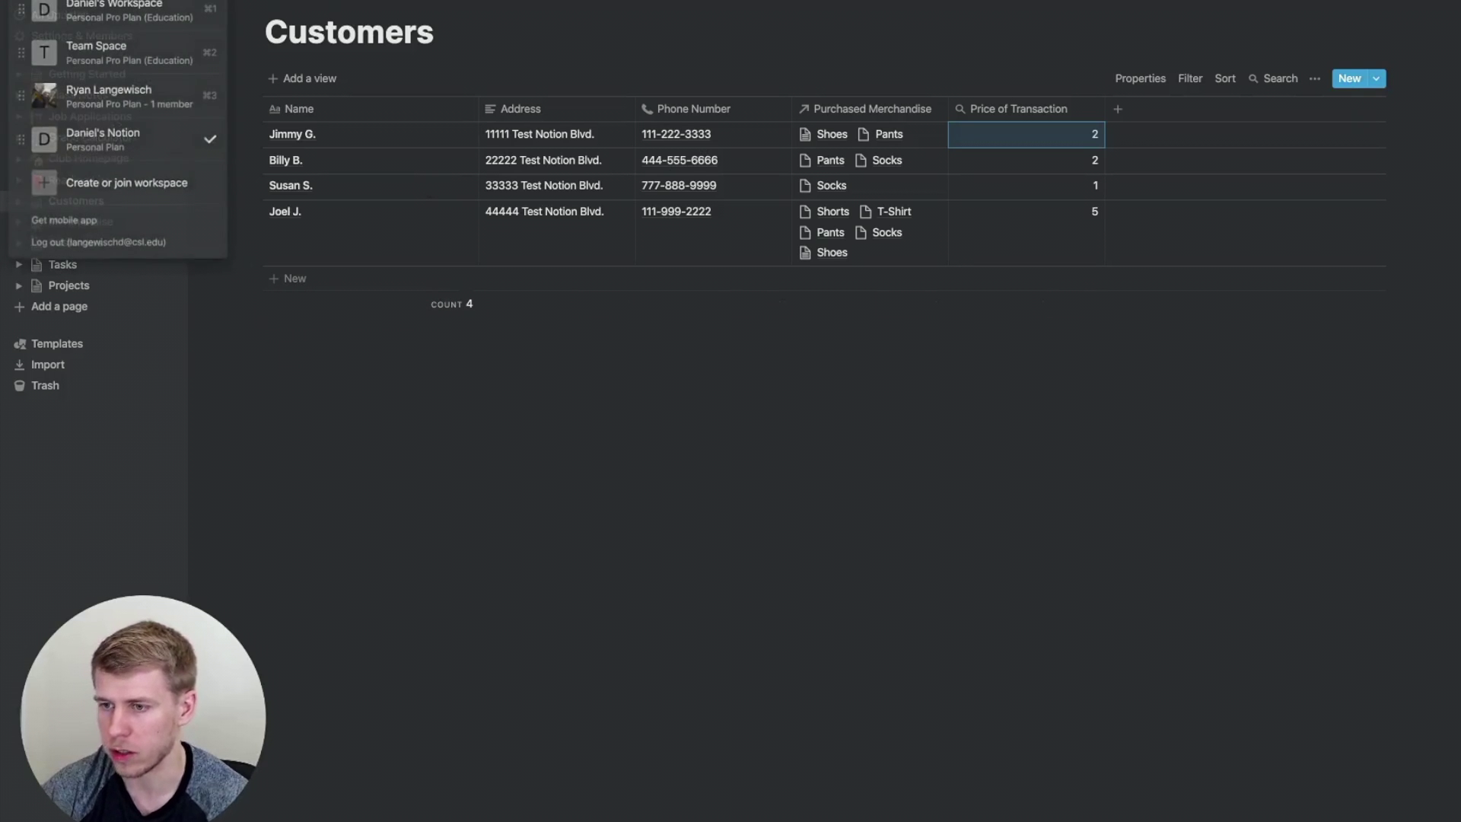
left_click(113, 15)
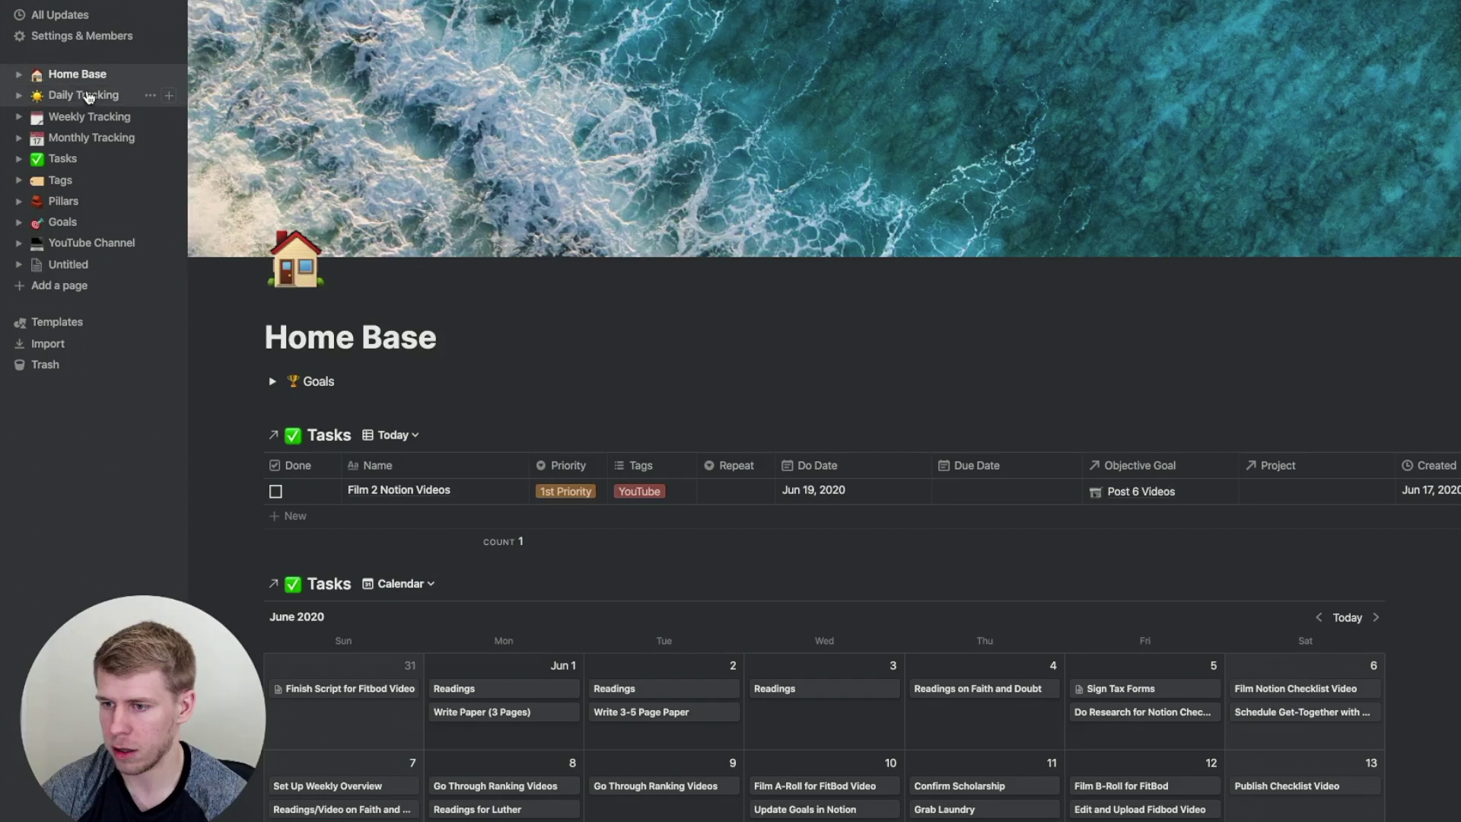
left_click(86, 95)
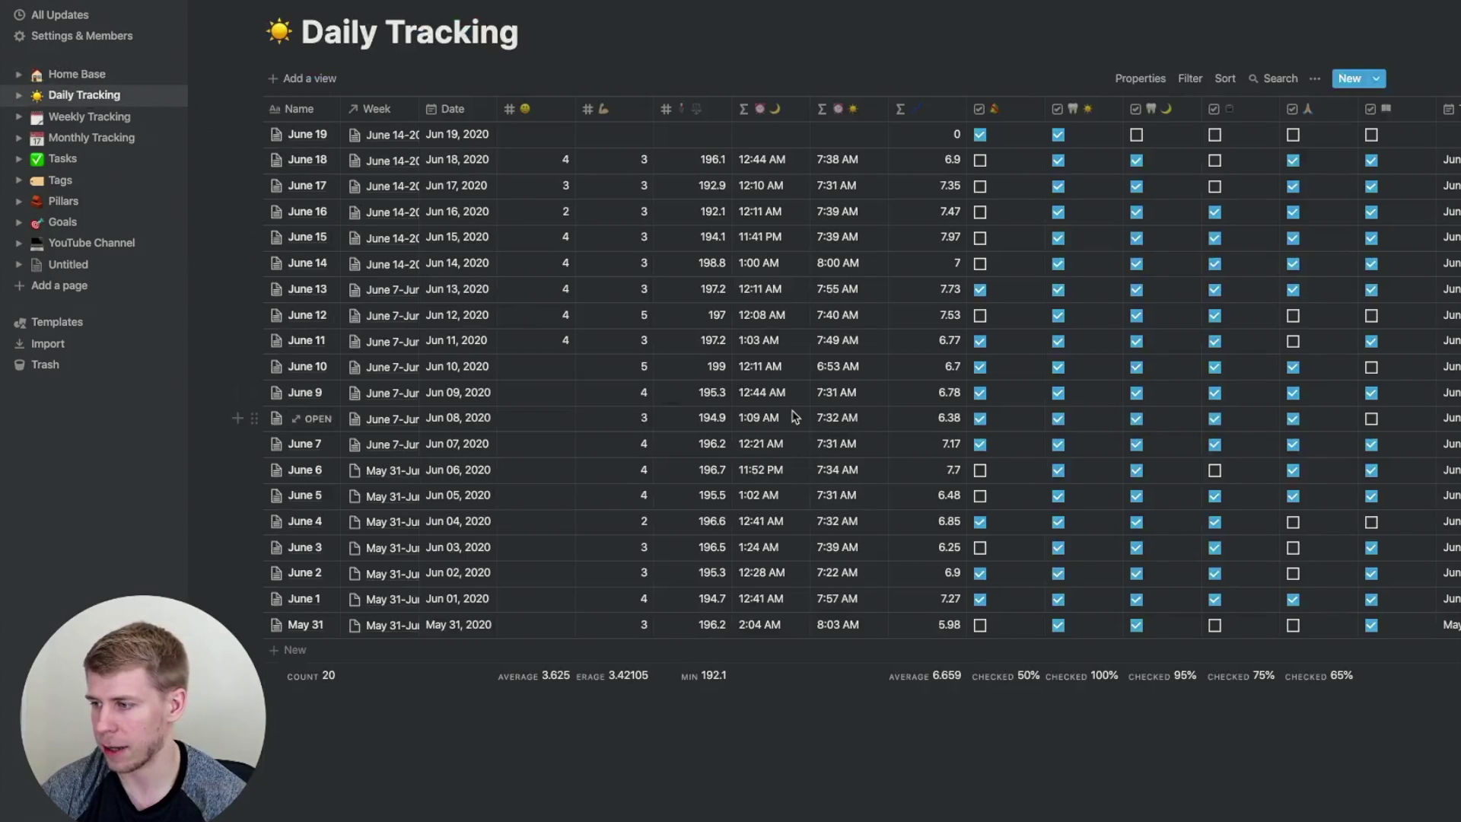
scroll(794, 417, "right", 3)
scroll(794, 417, "left", 1)
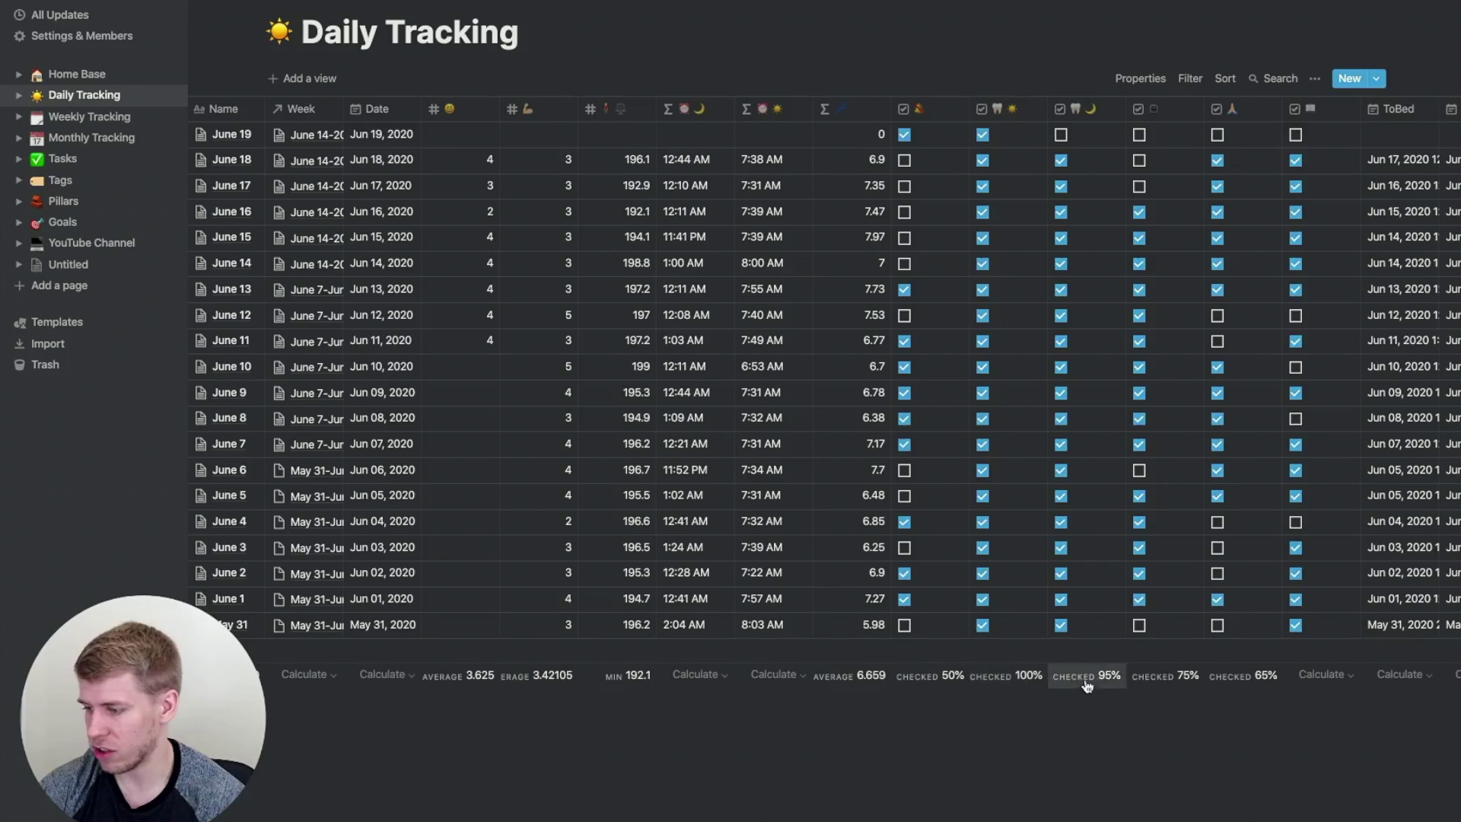
left_click(940, 685)
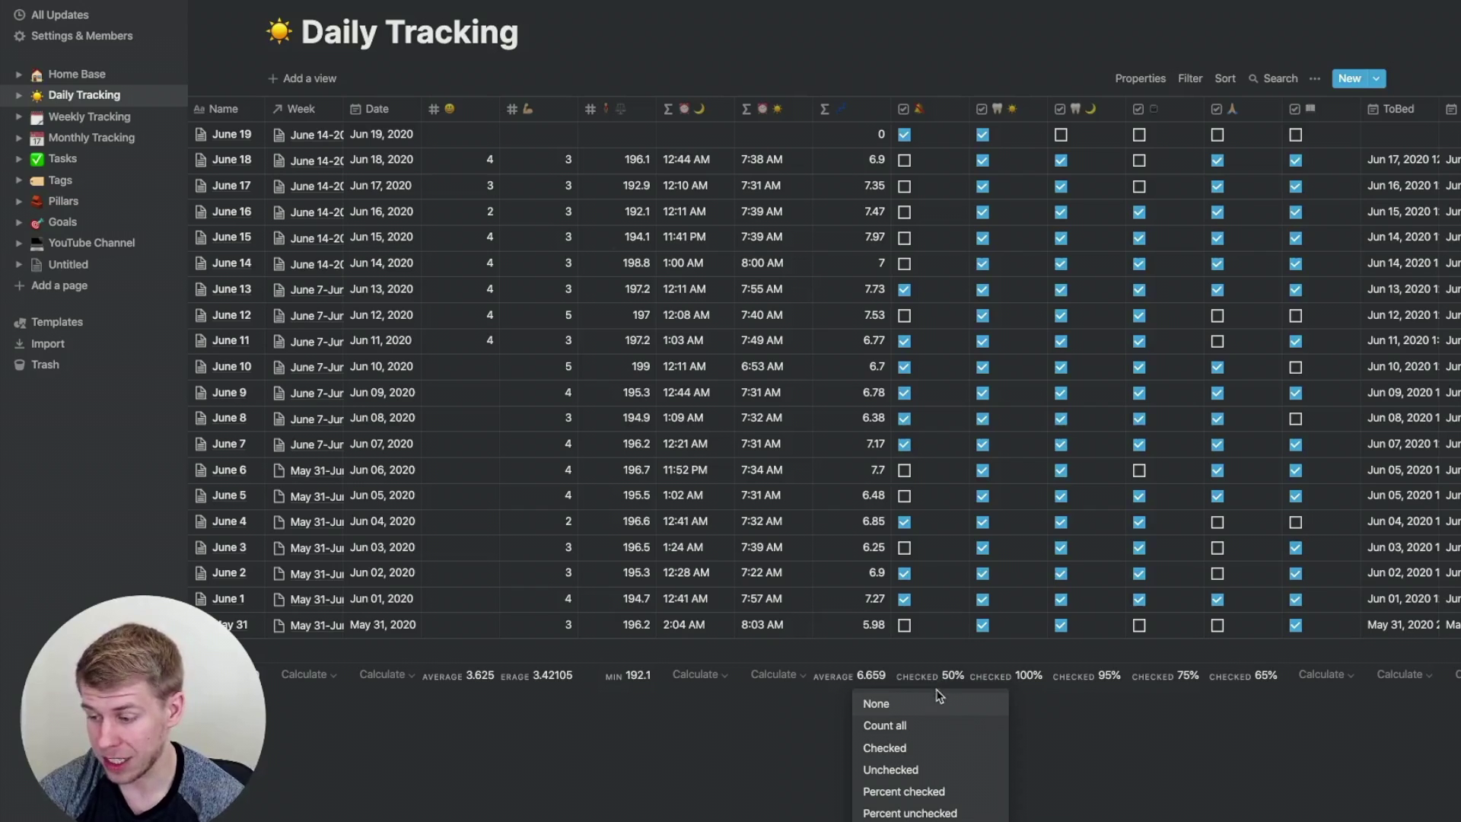
left_click(930, 791)
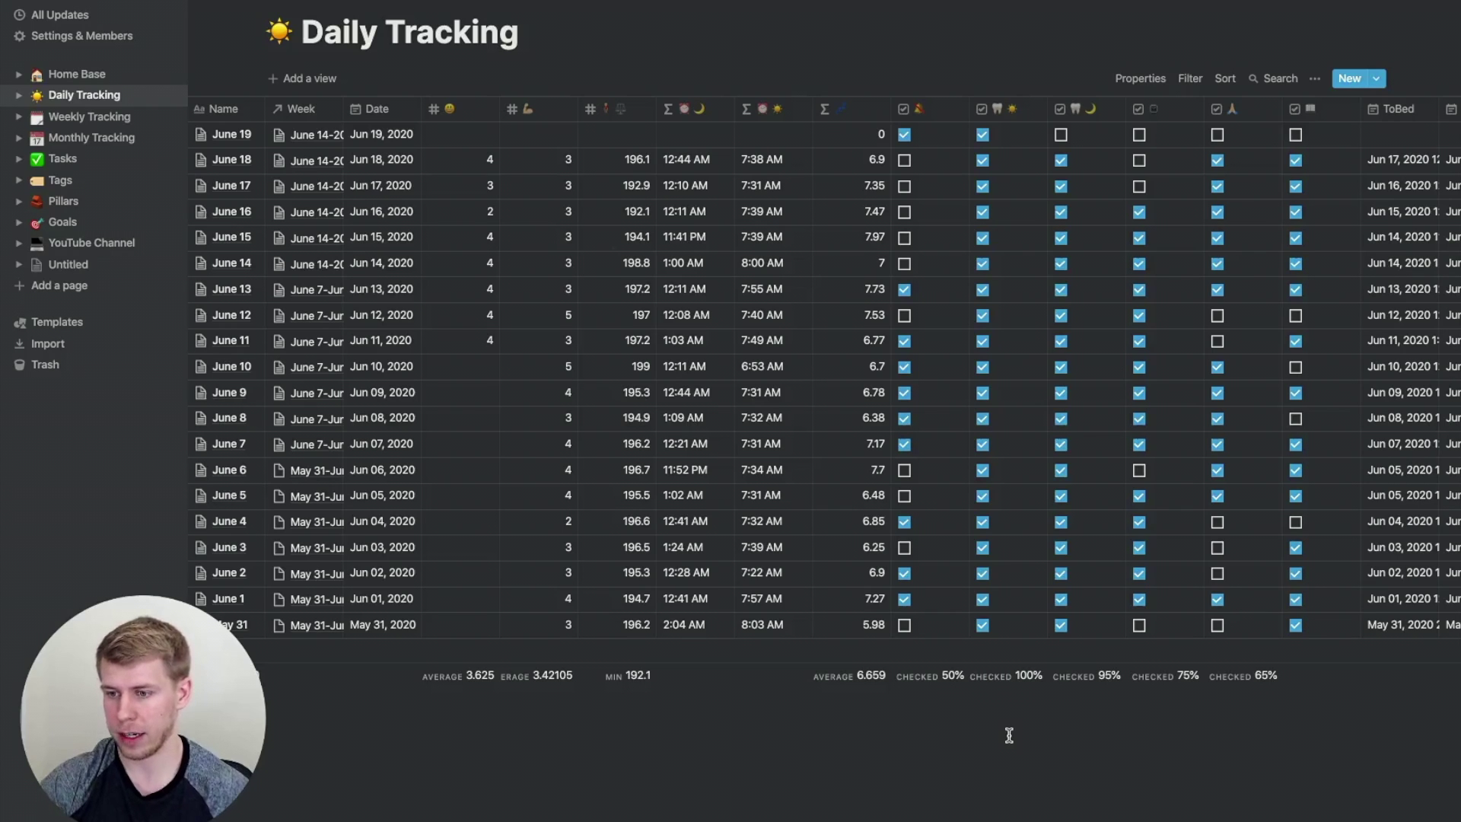
left_click(99, 118)
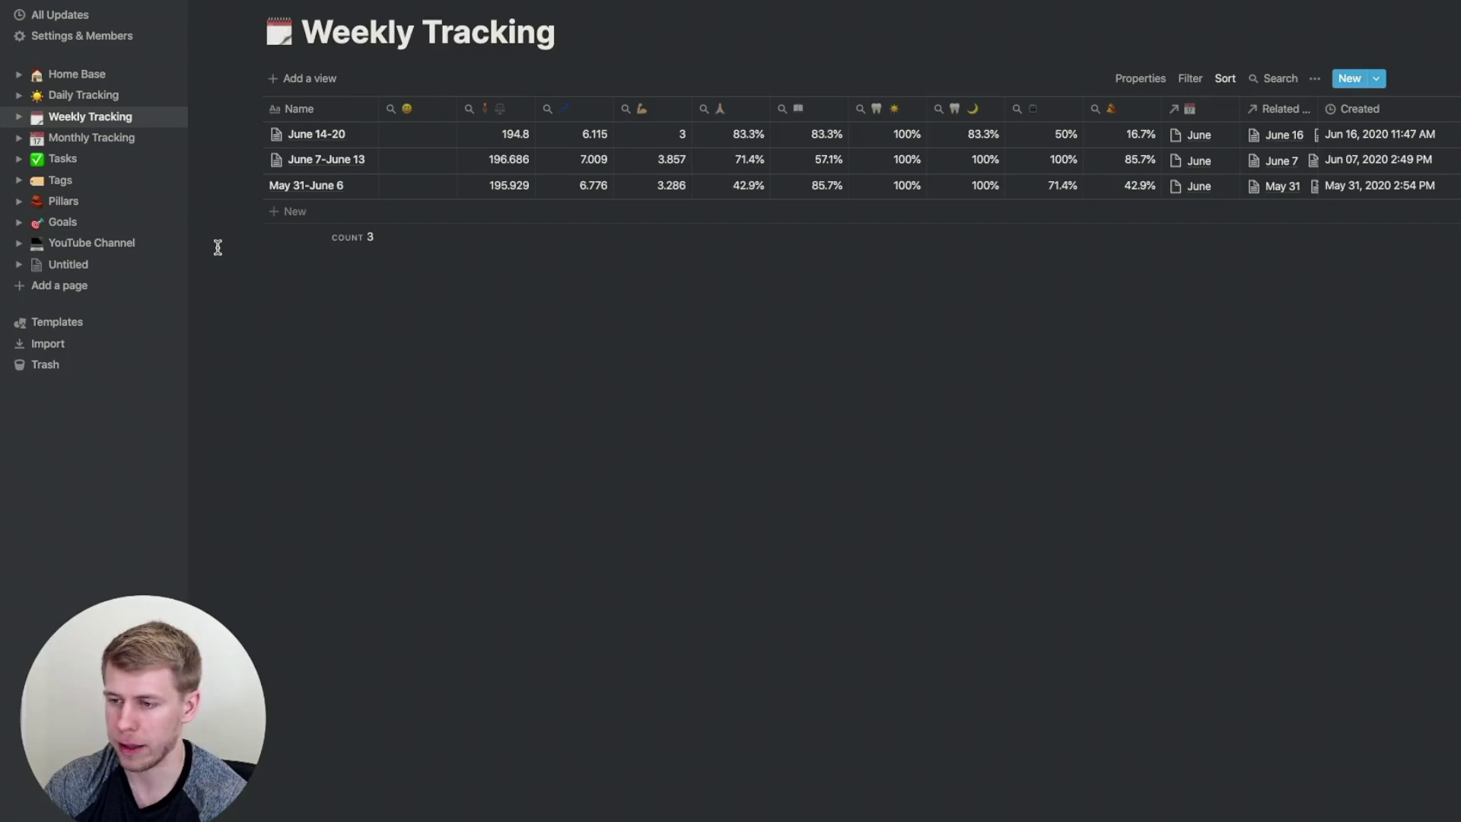
left_click(99, 95)
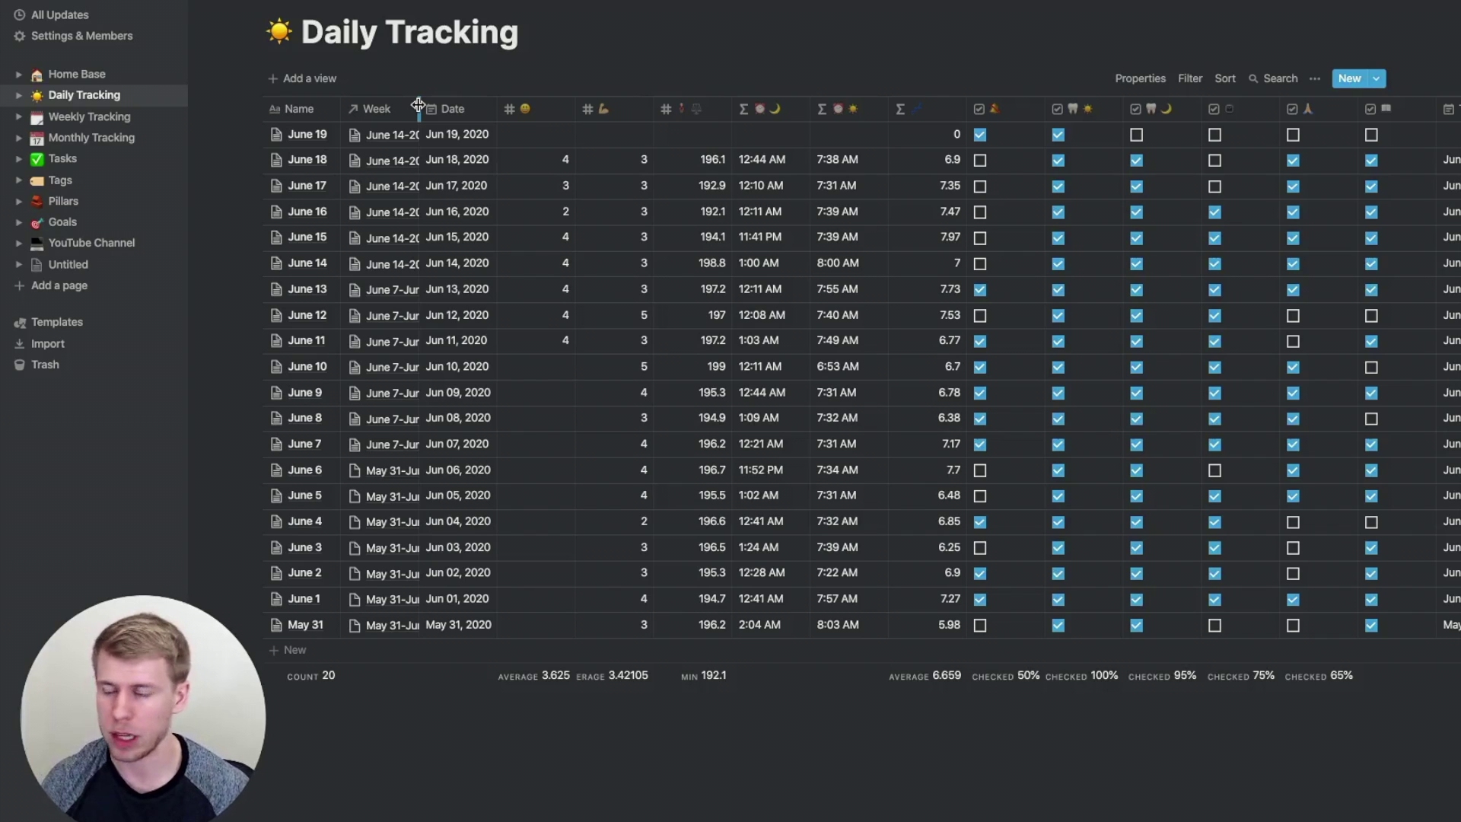
- Open Weekly Tracking, showing the June 14-20, June 7-June 13 and May 31-June 6 weeks
left_click(138, 118)
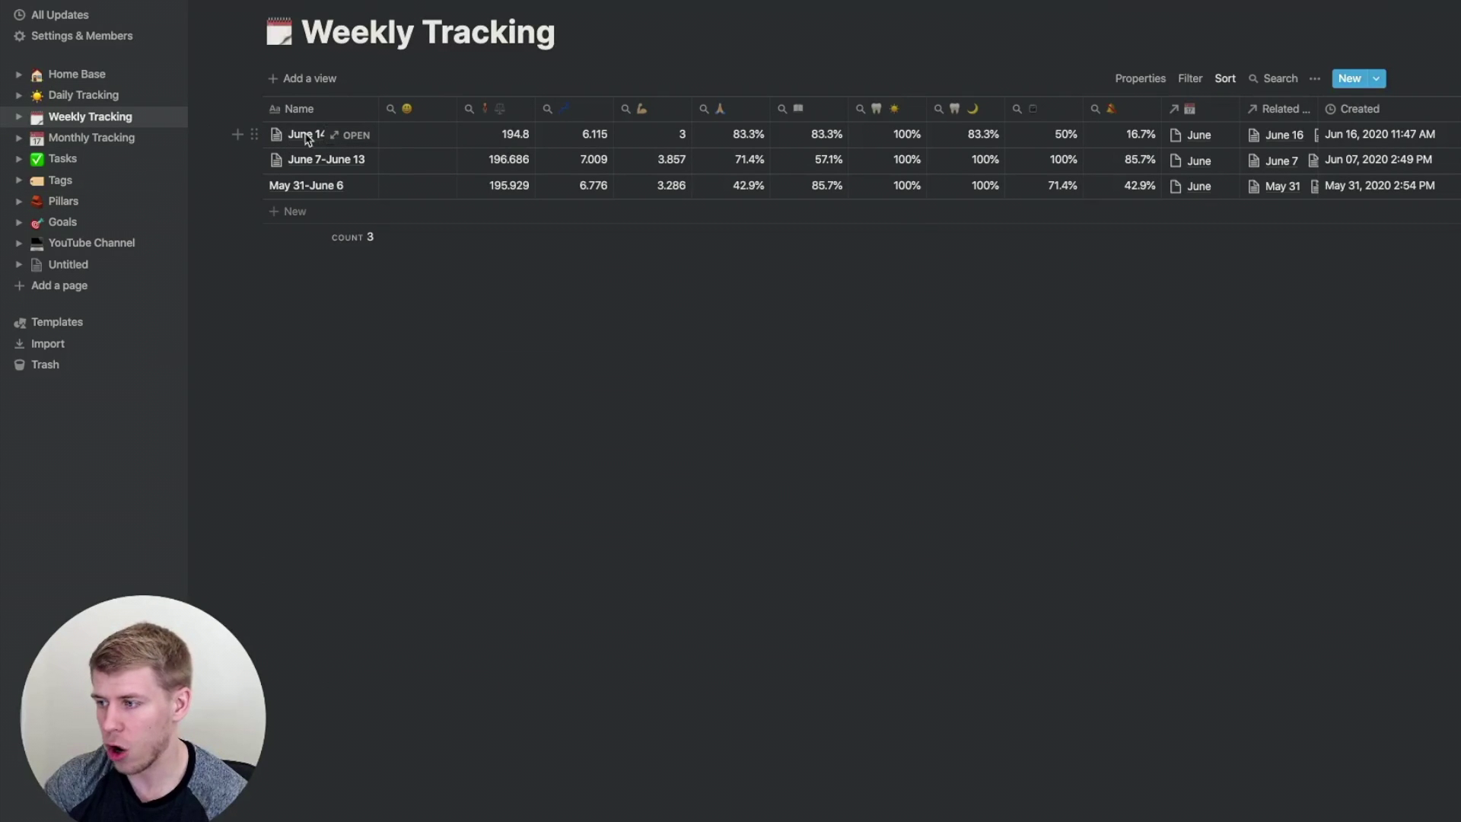
- Preview the June 14-20 week page, then bring up the book-icon rollup column's header menu
left_click(339, 137)
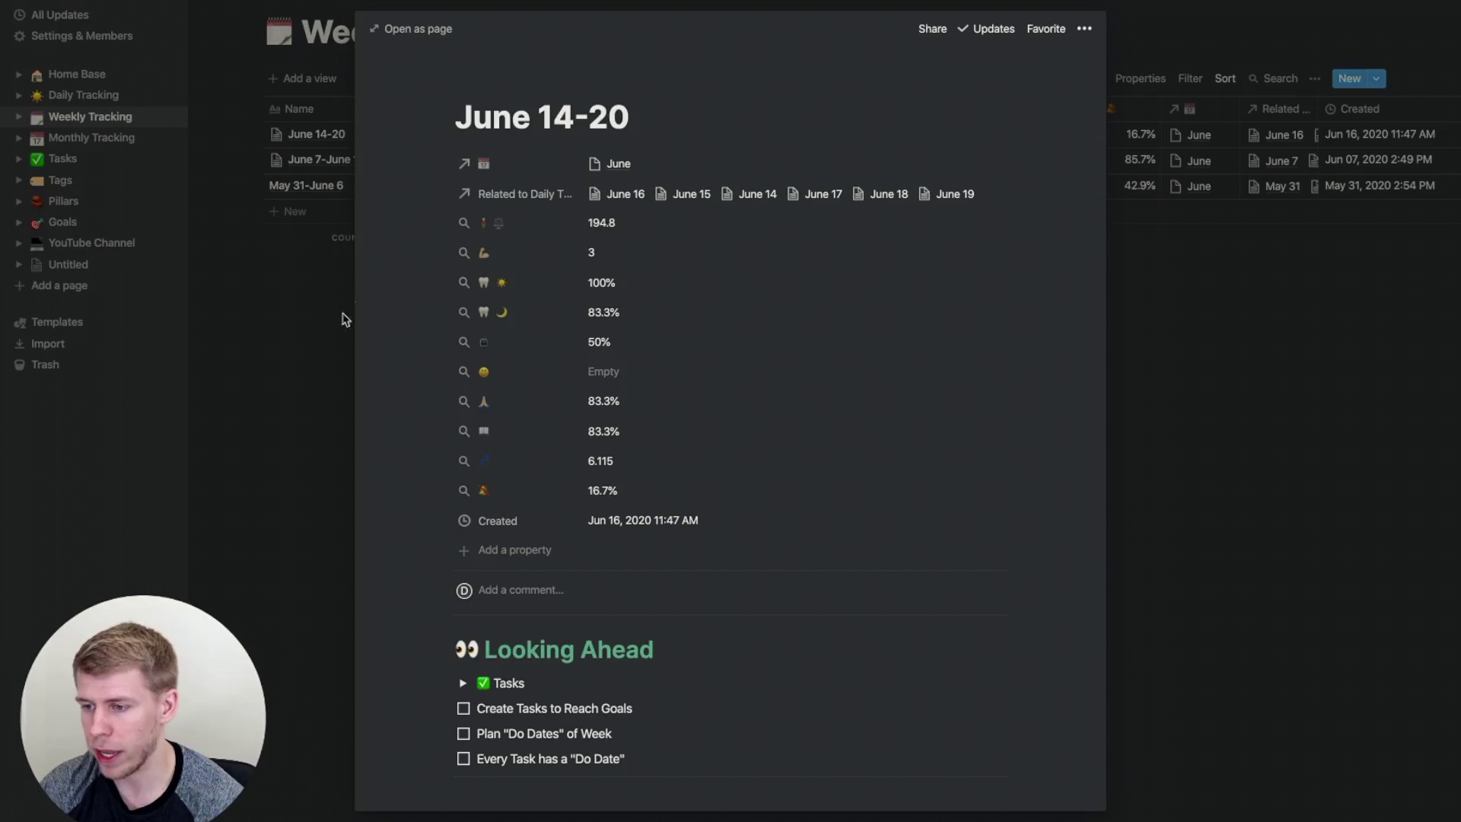
left_click(272, 369)
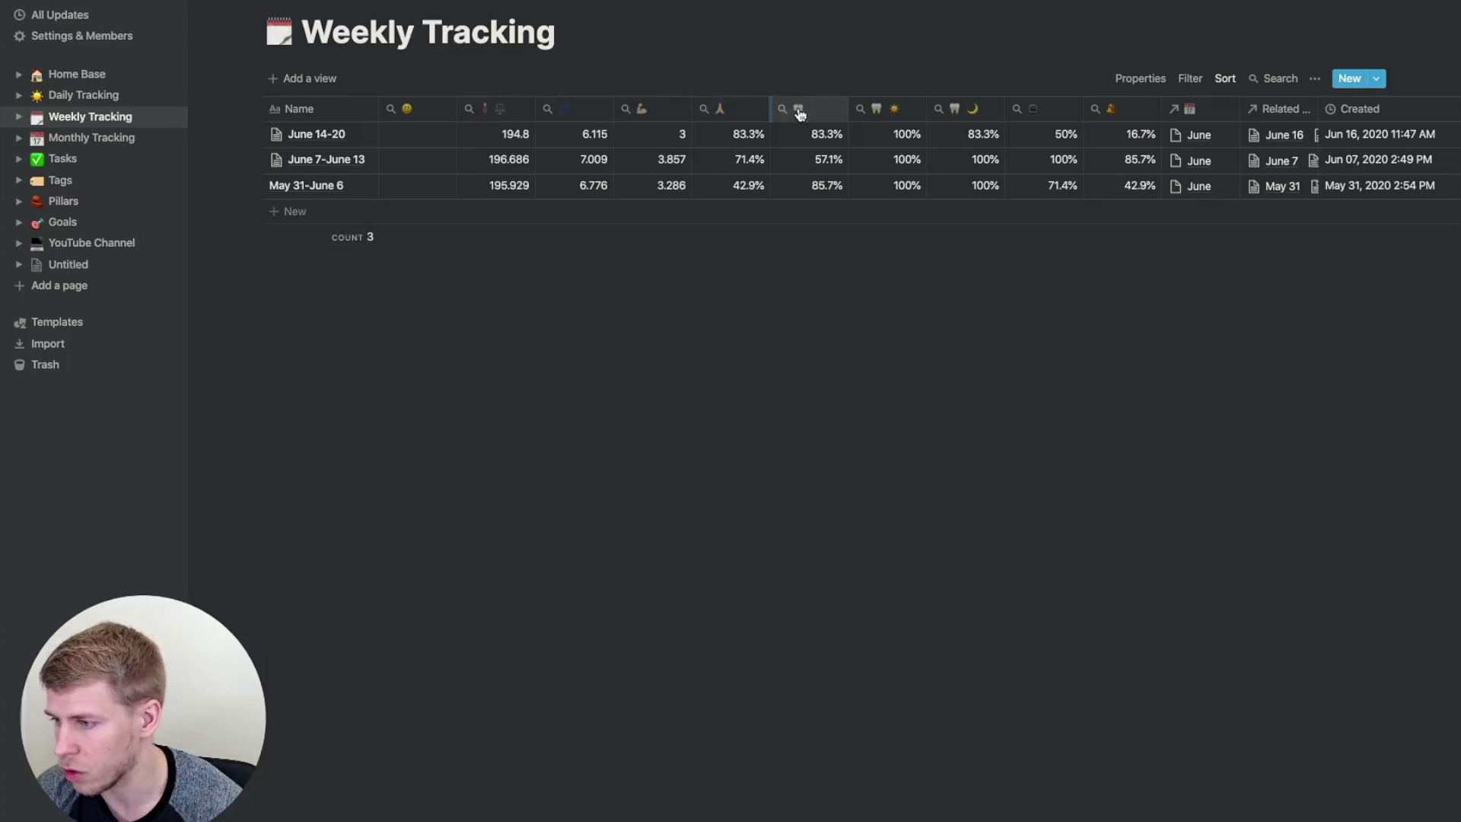
left_click(834, 112)
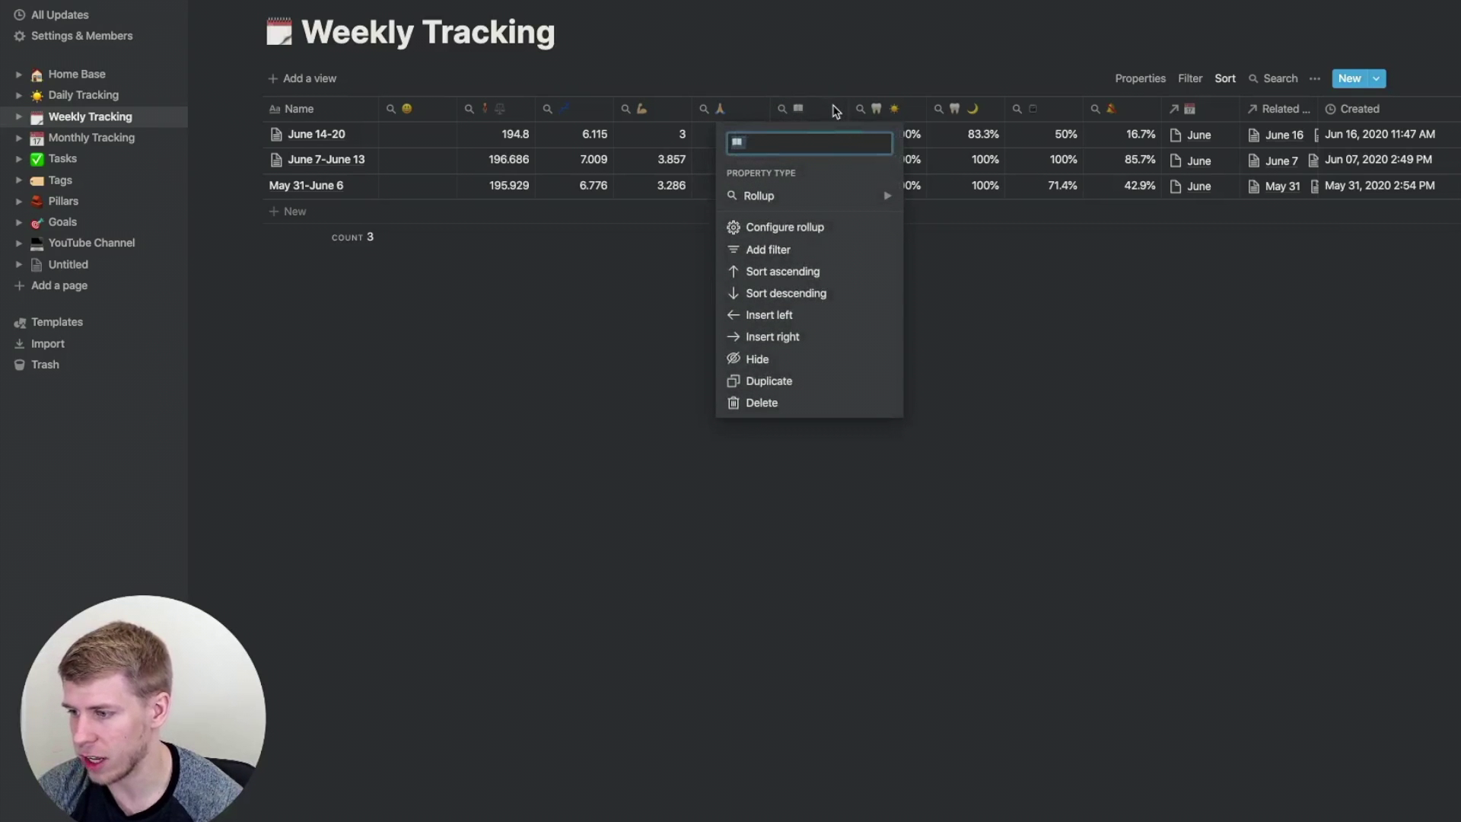
- Inspect the book-icon rollup's Relation, Property and Percent checked calculation, then close it
left_click(812, 227)
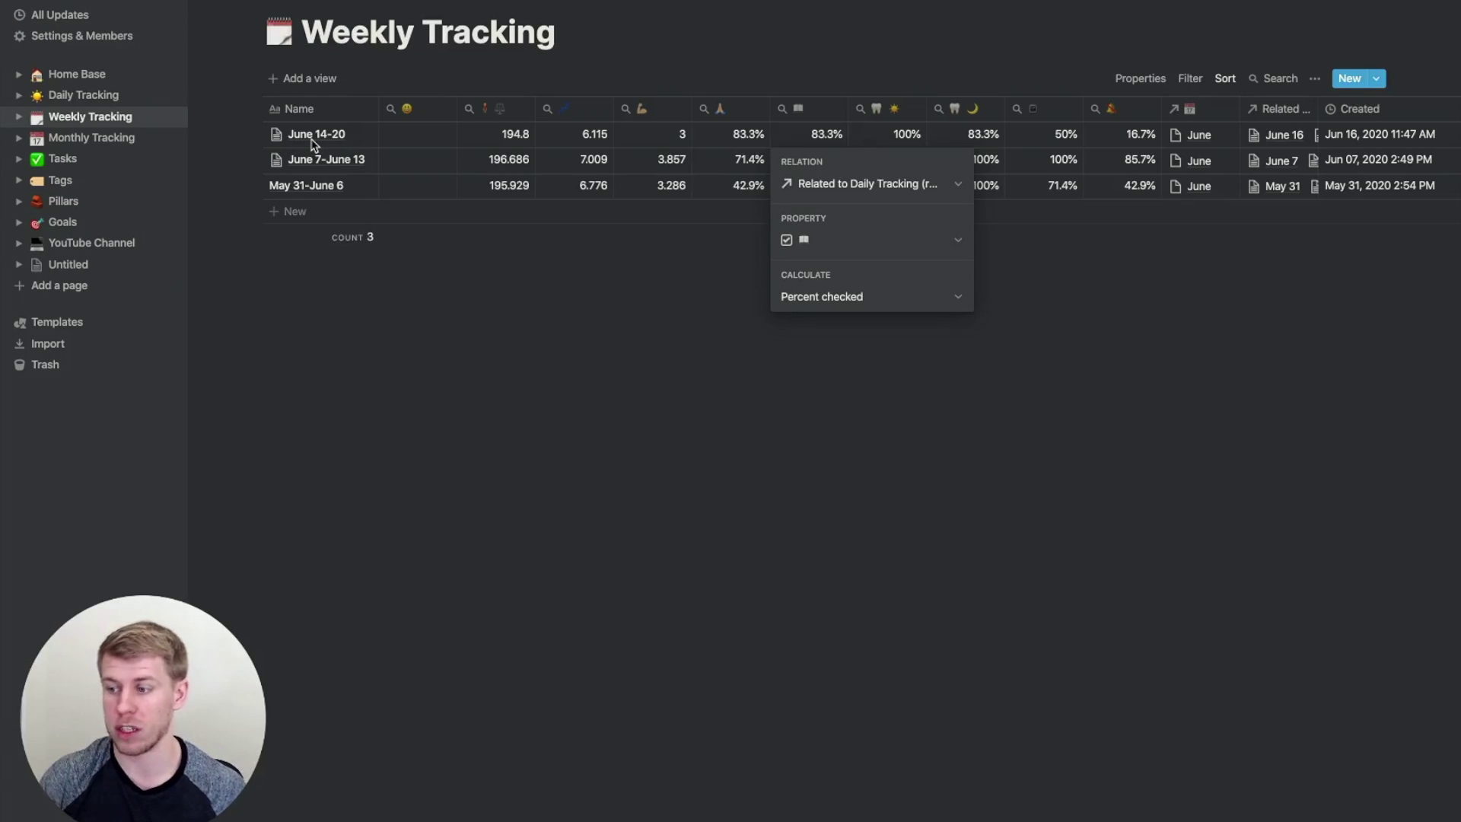
key("Escape")
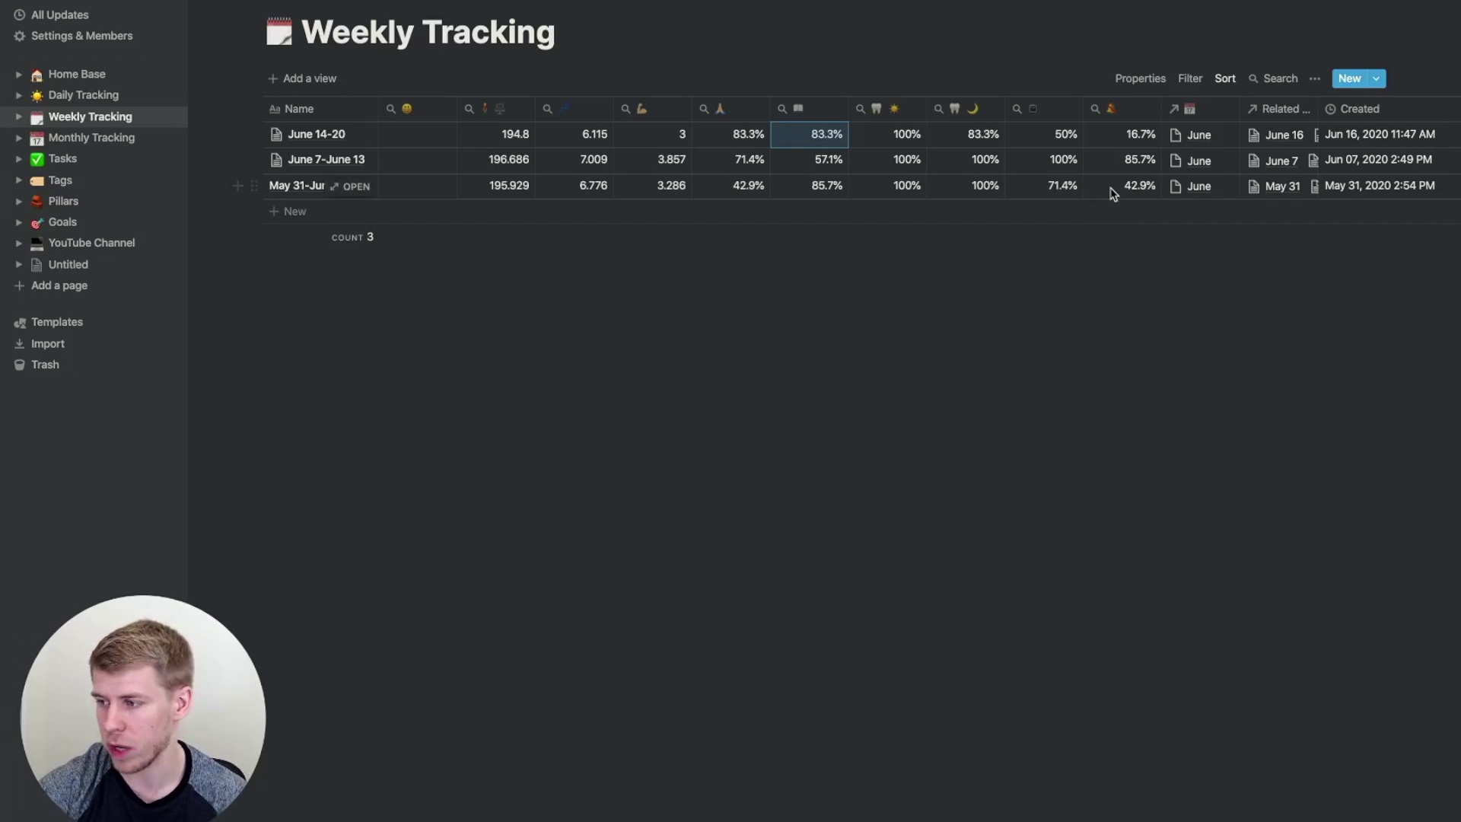
scroll(1175, 158, "right", 1)
scroll(1065, 175, "left", 1)
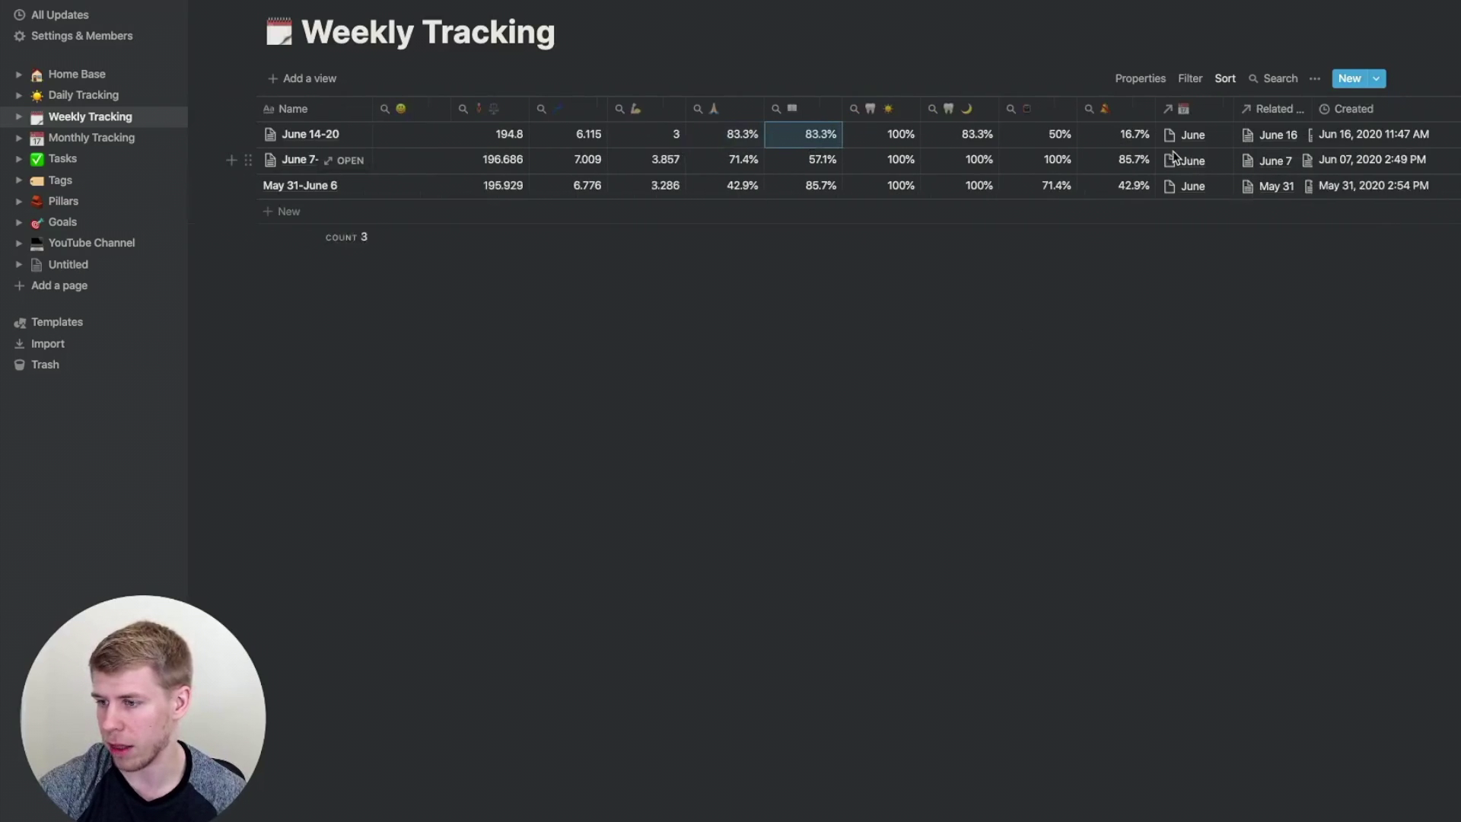